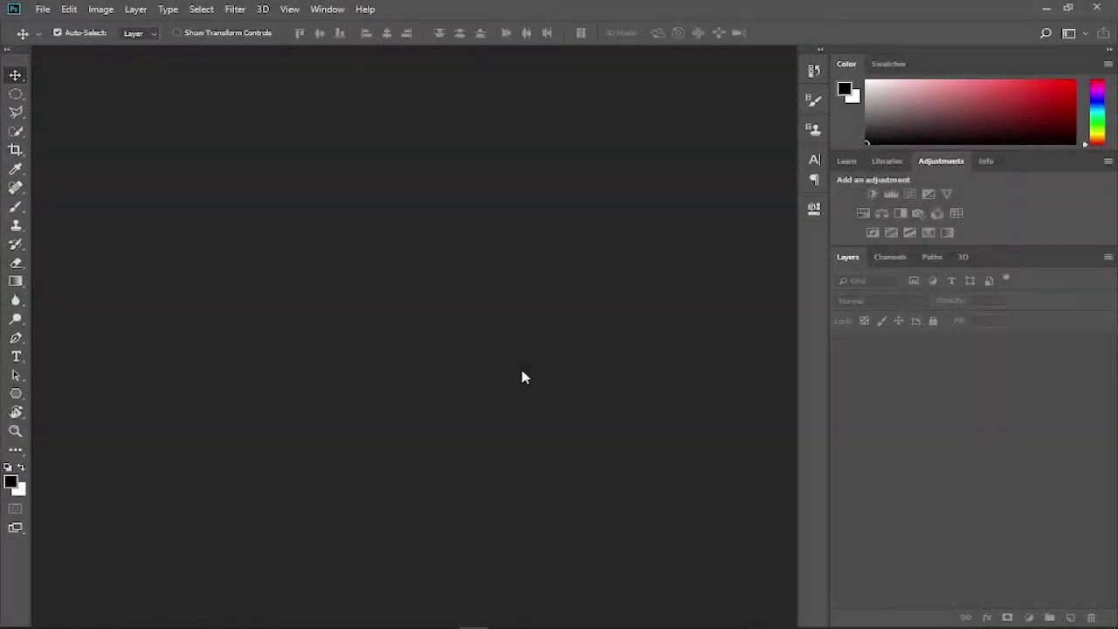
- Create a new white 4096 × 3072 px document at 300 ppi
click(42, 9)
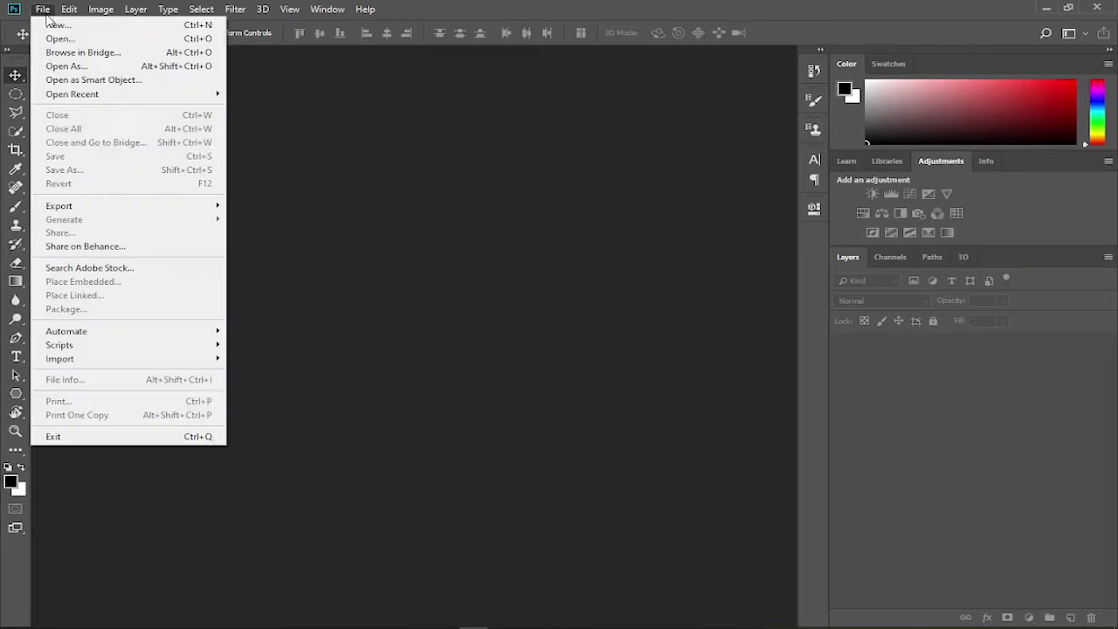
click(54, 25)
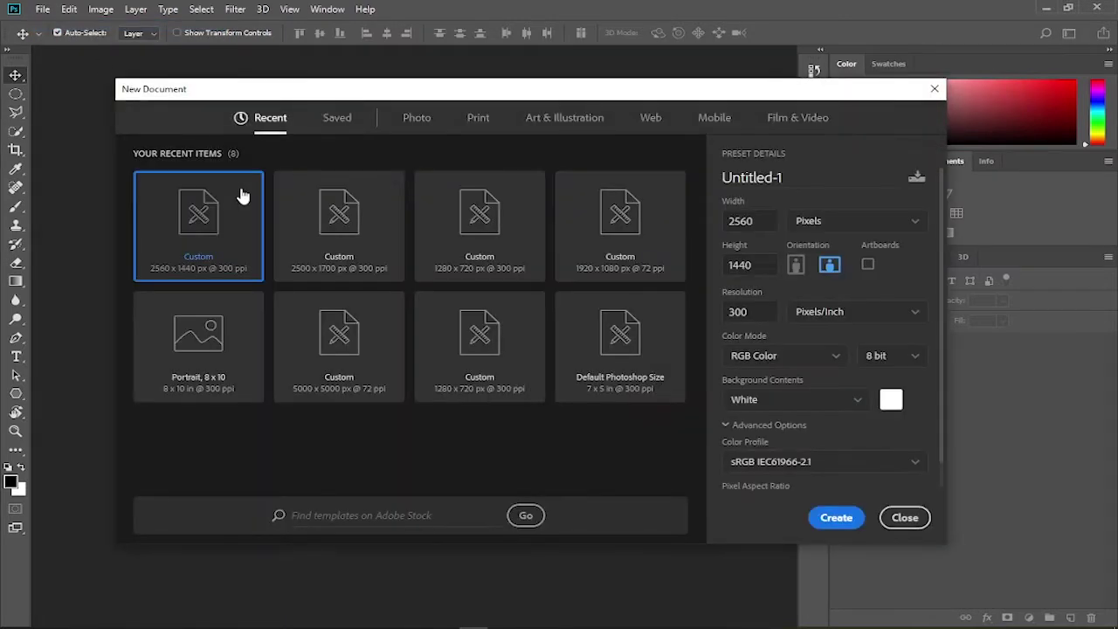
double_click(751, 221)
text(4096)
key(Tab)
text(30)
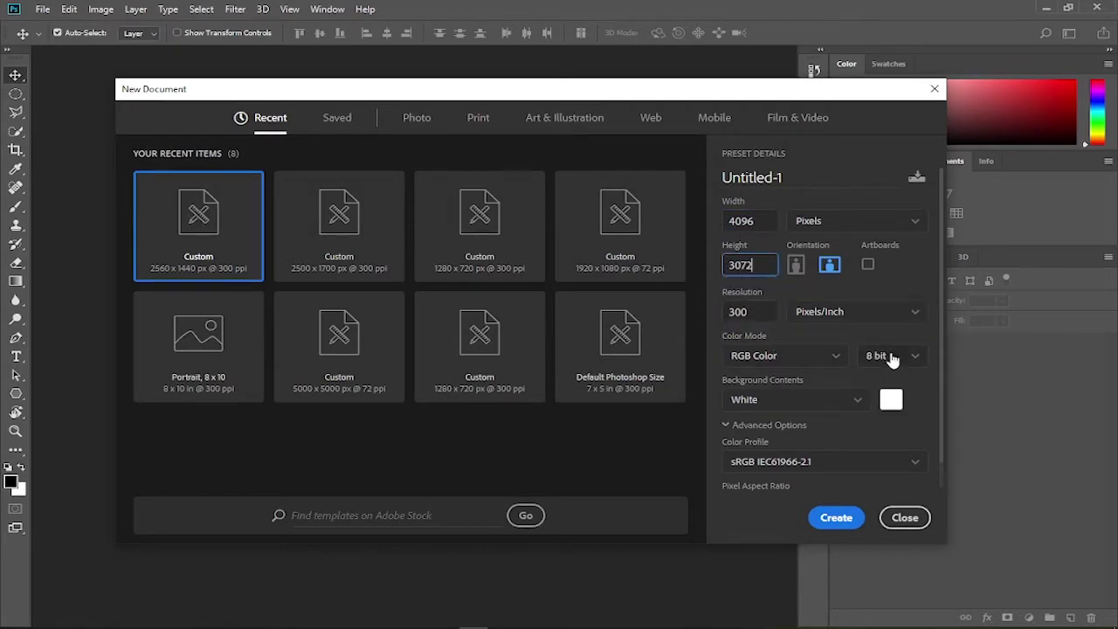
click(836, 517)
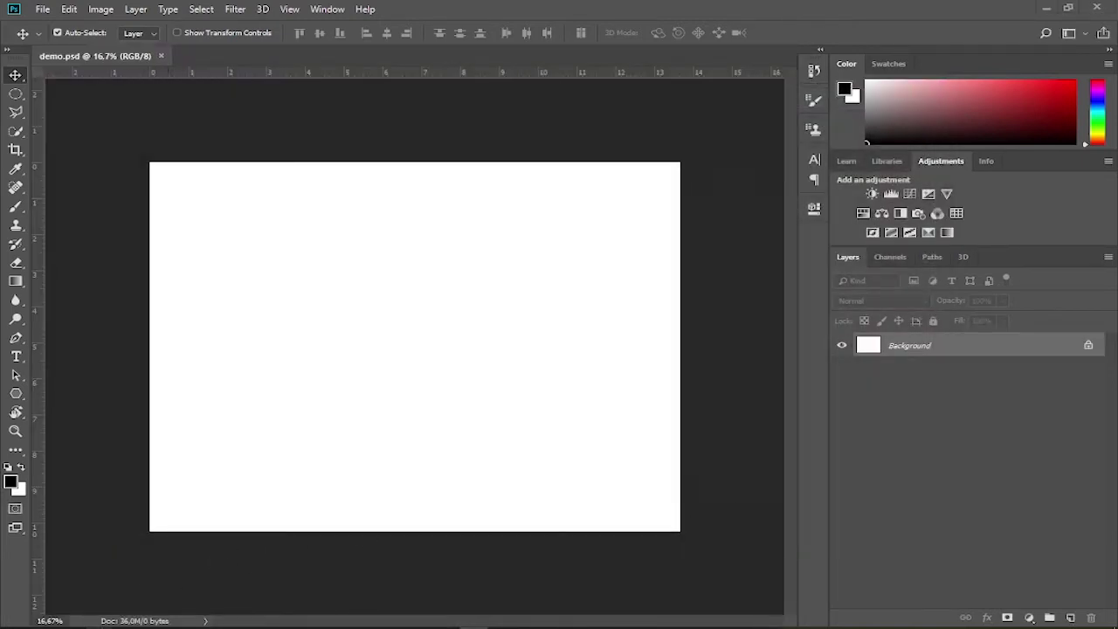
- Drop the hat portrait onto the canvas, scale and position it to fill the canvas, and commit
scroll(935, 376, down, 3)
mouse_move(900, 346)
mouse_down()
mouse_move(640, 426)
mouse_move(579, 486)
mouse_up()
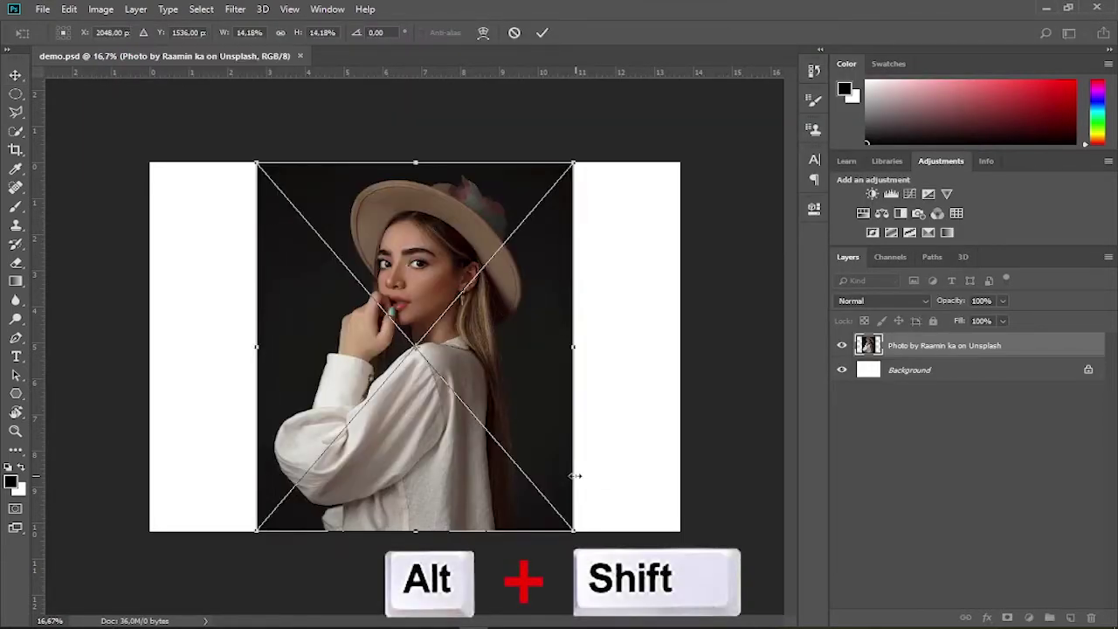
drag(571, 161, 754, 115)
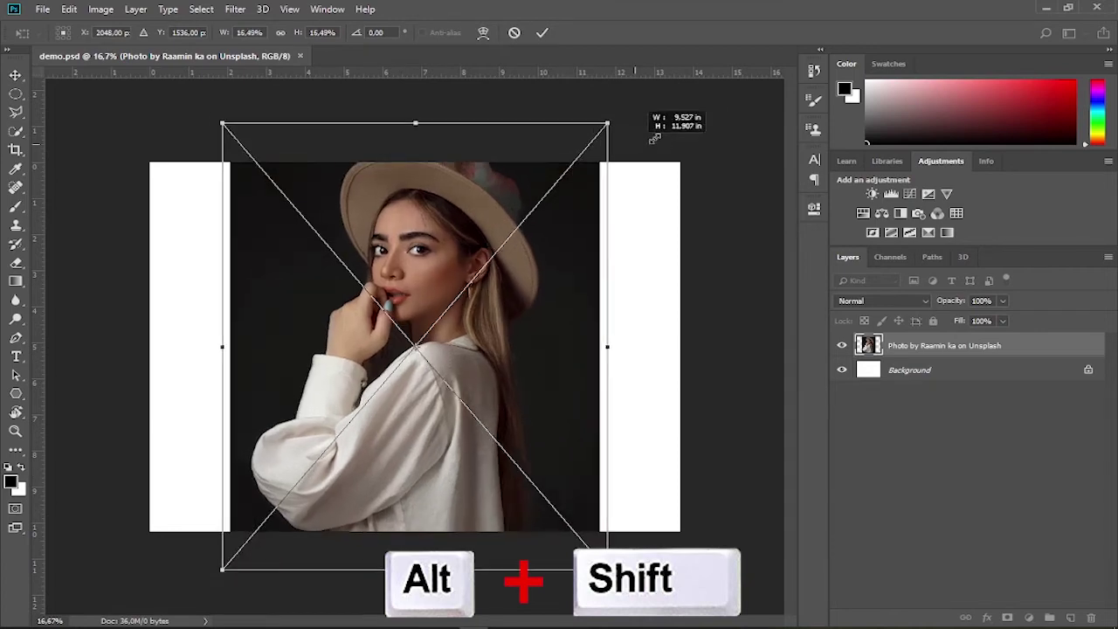
drag(612, 202, 616, 323)
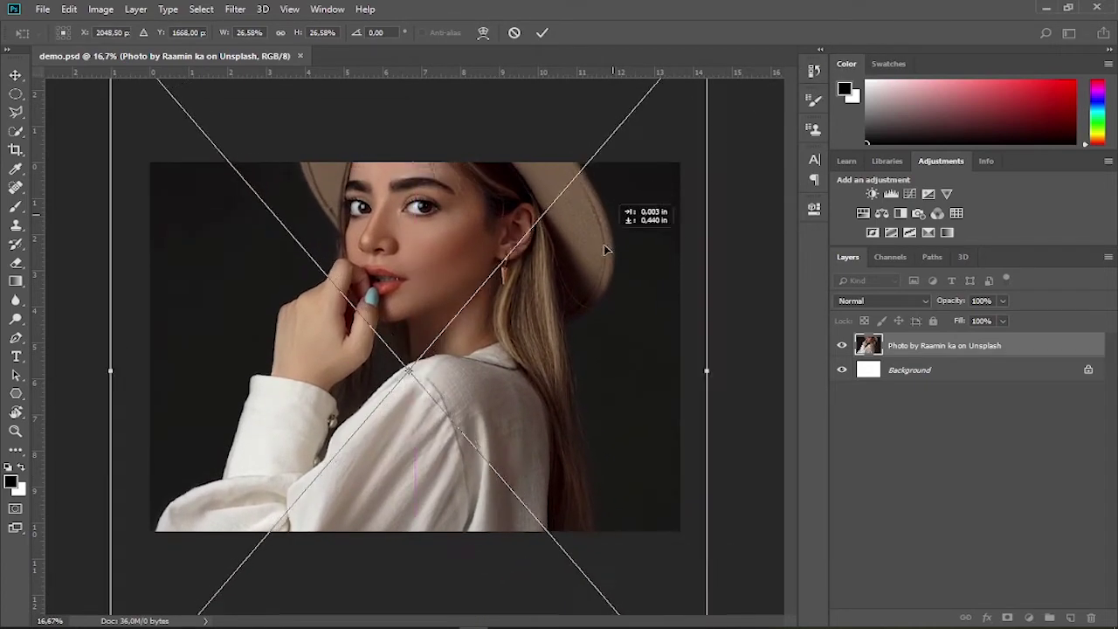
drag(714, 123, 680, 162)
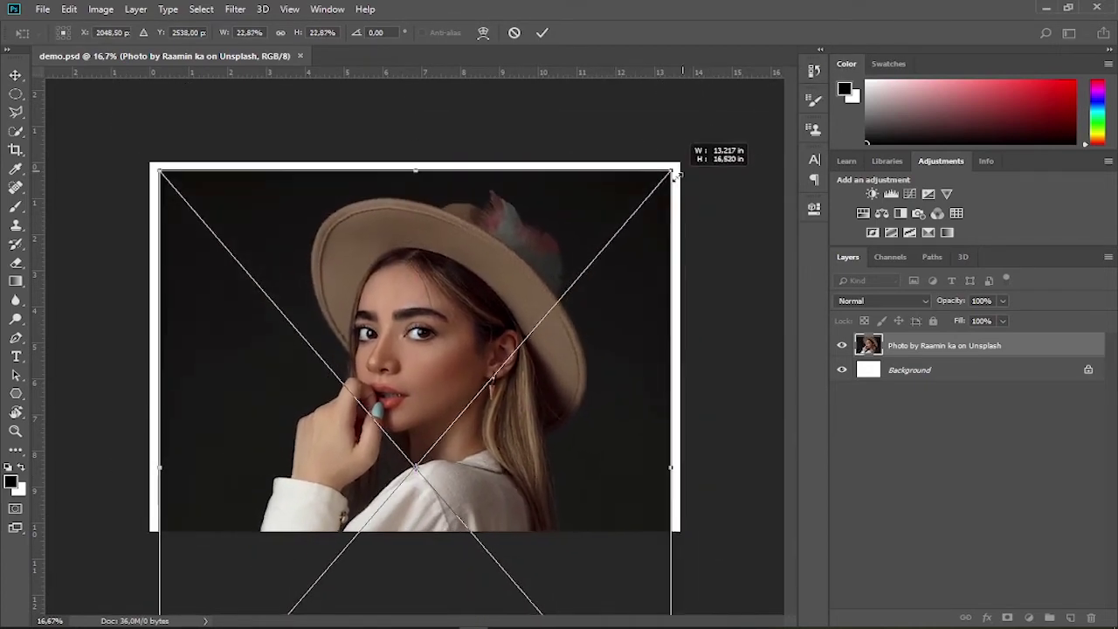
click(542, 33)
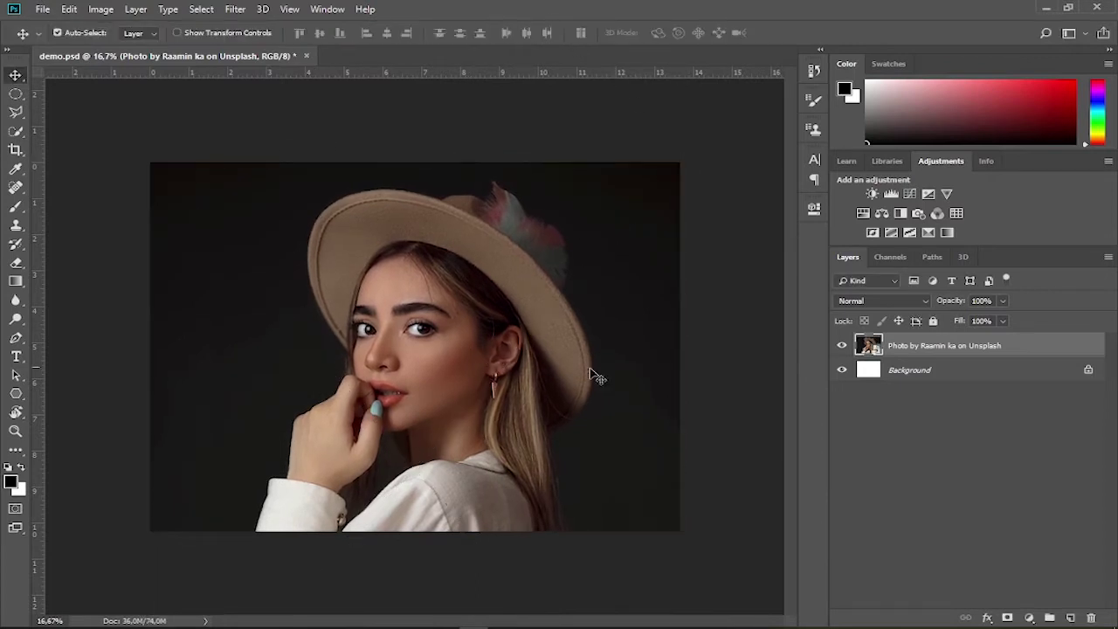
- Add a Solid Color fill layer in c2c2c2 just above the Background layer
click(1053, 377)
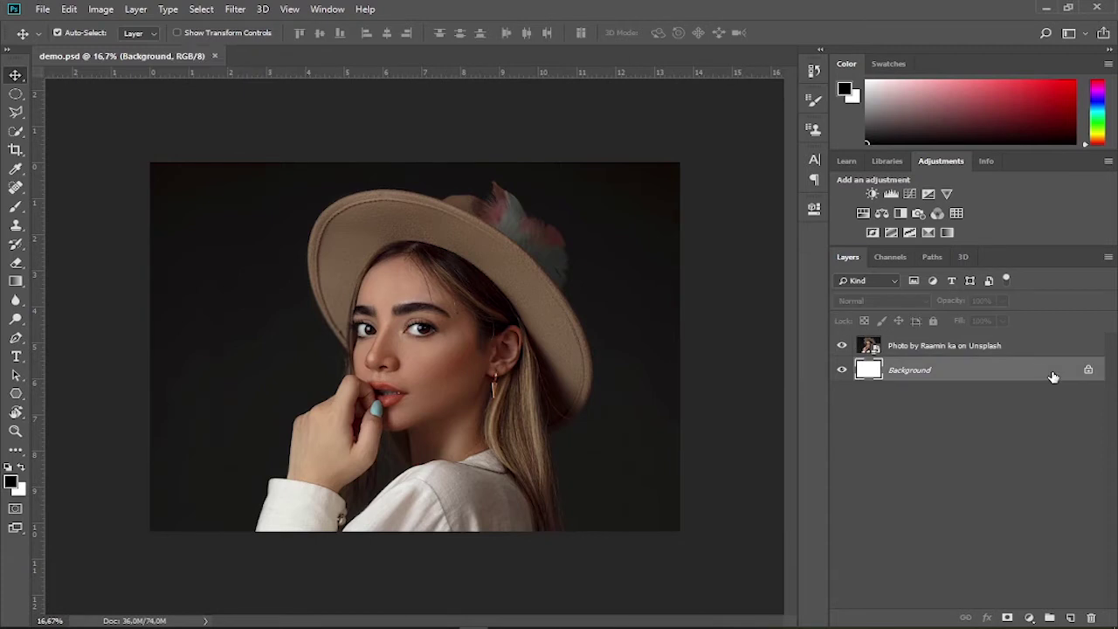
click(1028, 618)
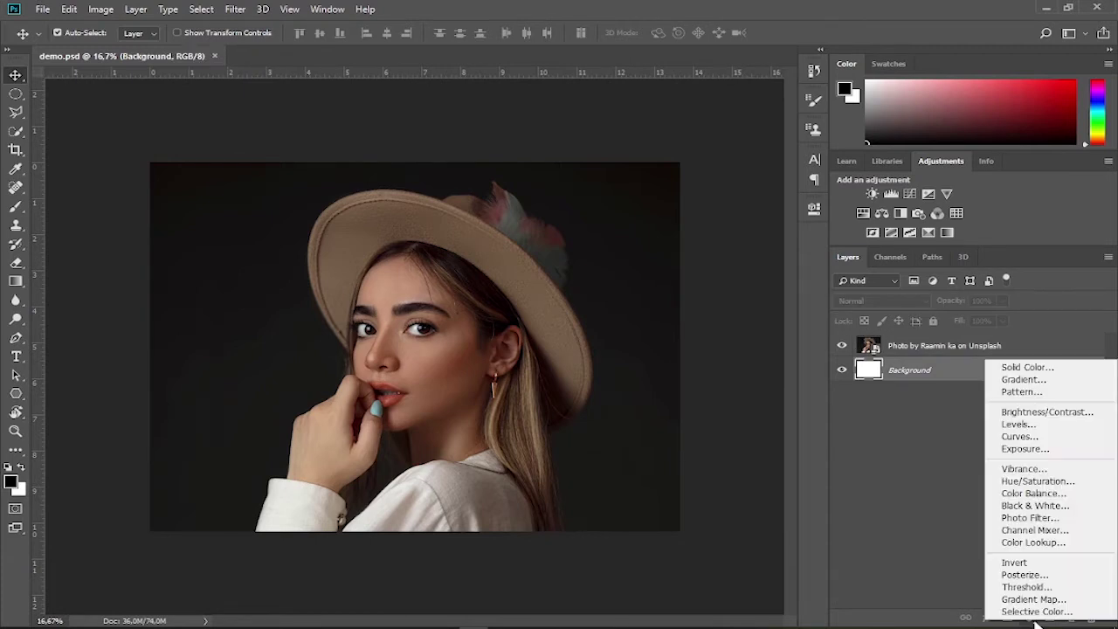
click(1044, 369)
text(c2c2c2)
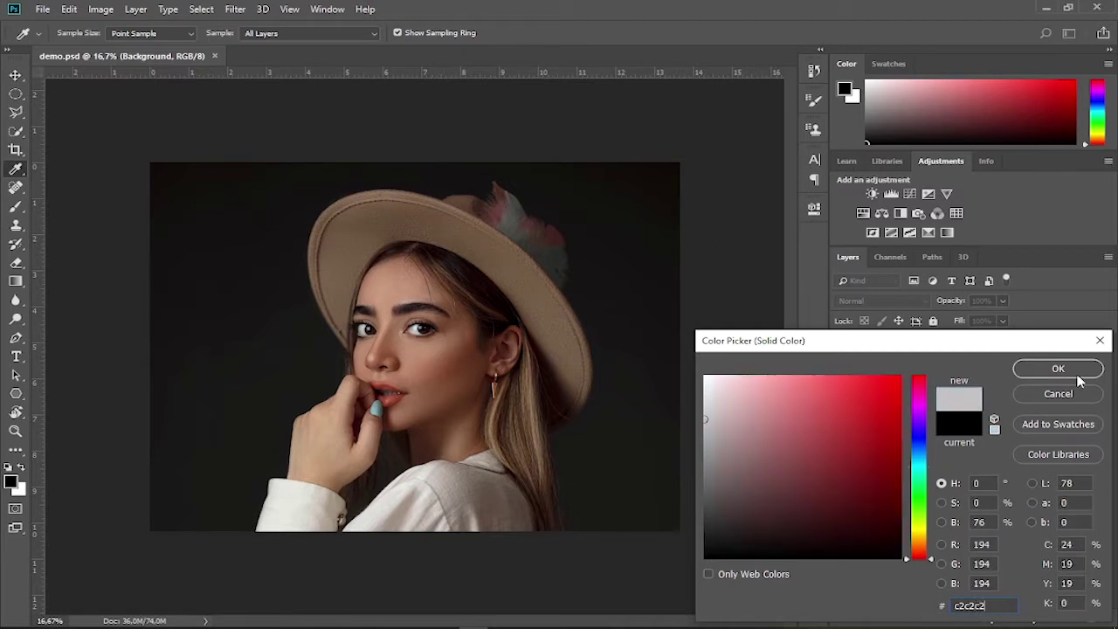
click(1077, 374)
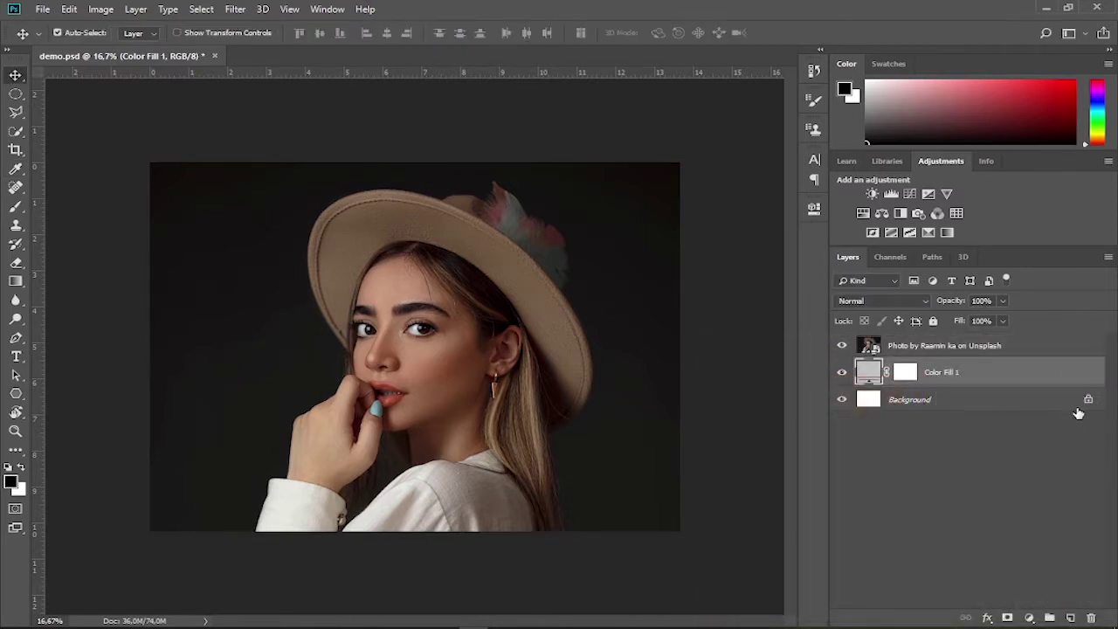
- Unlock the Background layer and delete the resulting Layer 0
click(1089, 402)
right_click(1023, 410)
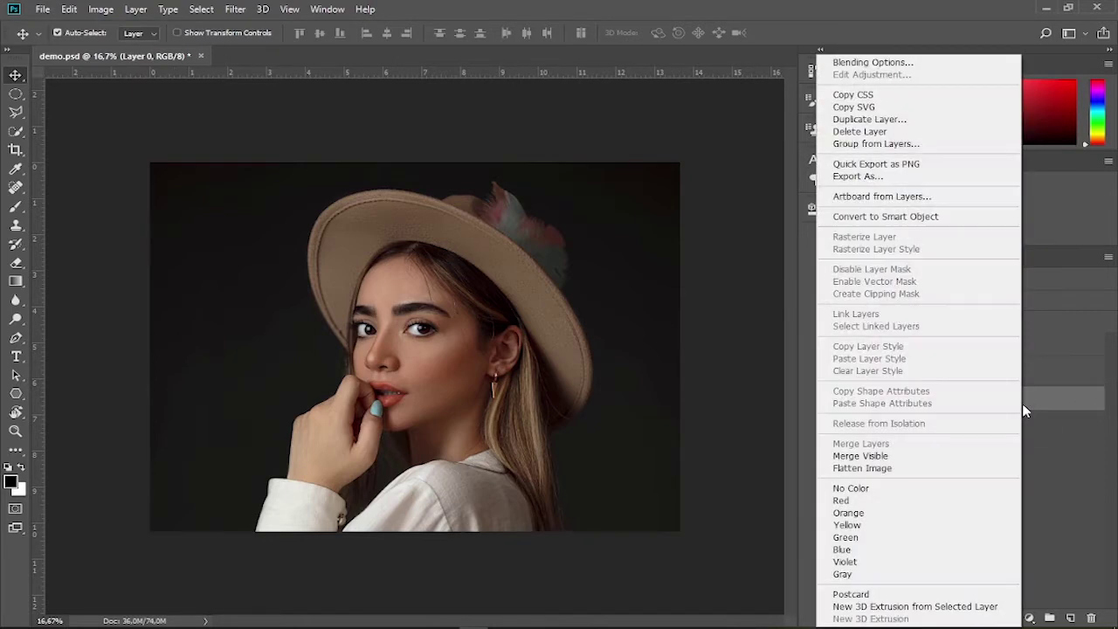
click(899, 136)
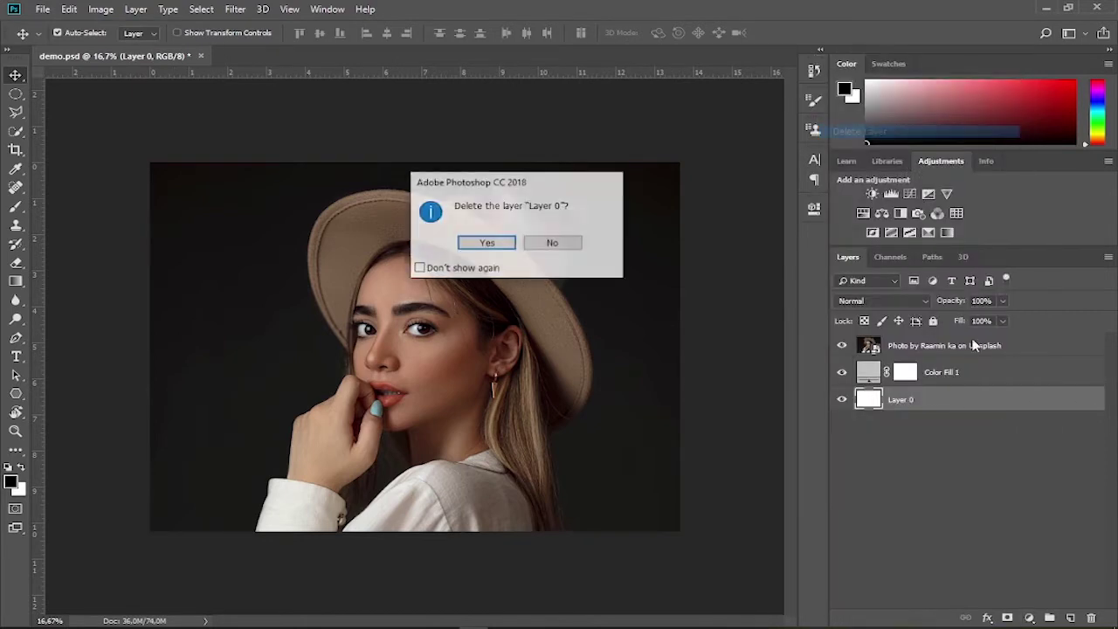
click(486, 243)
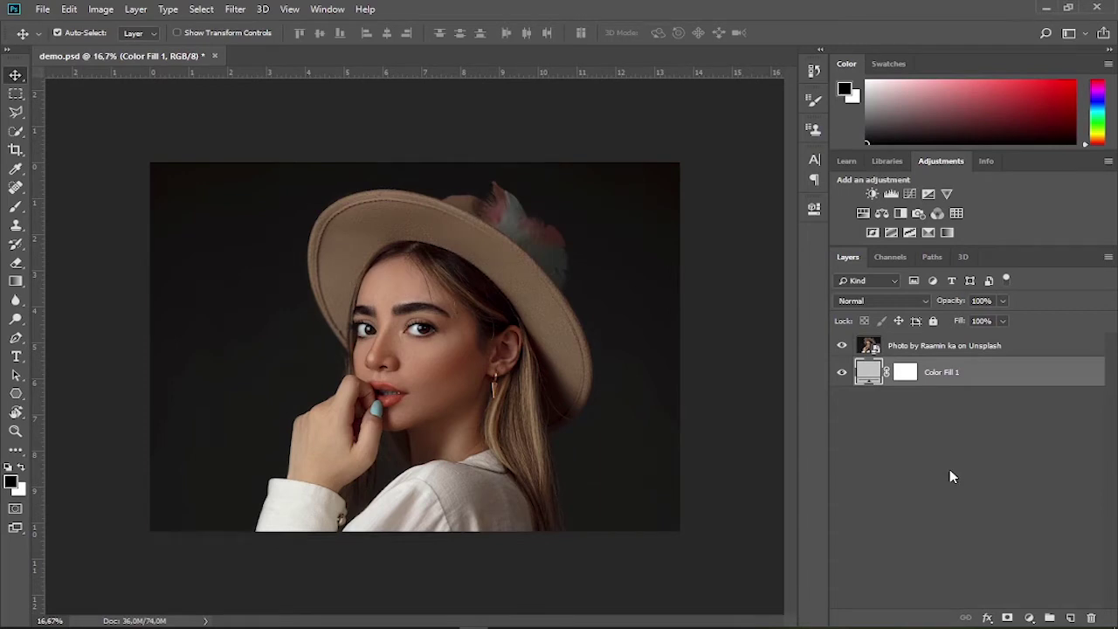
- Quick-select the woman on the photo layer, adding her shoulder area to the selection
click(961, 349)
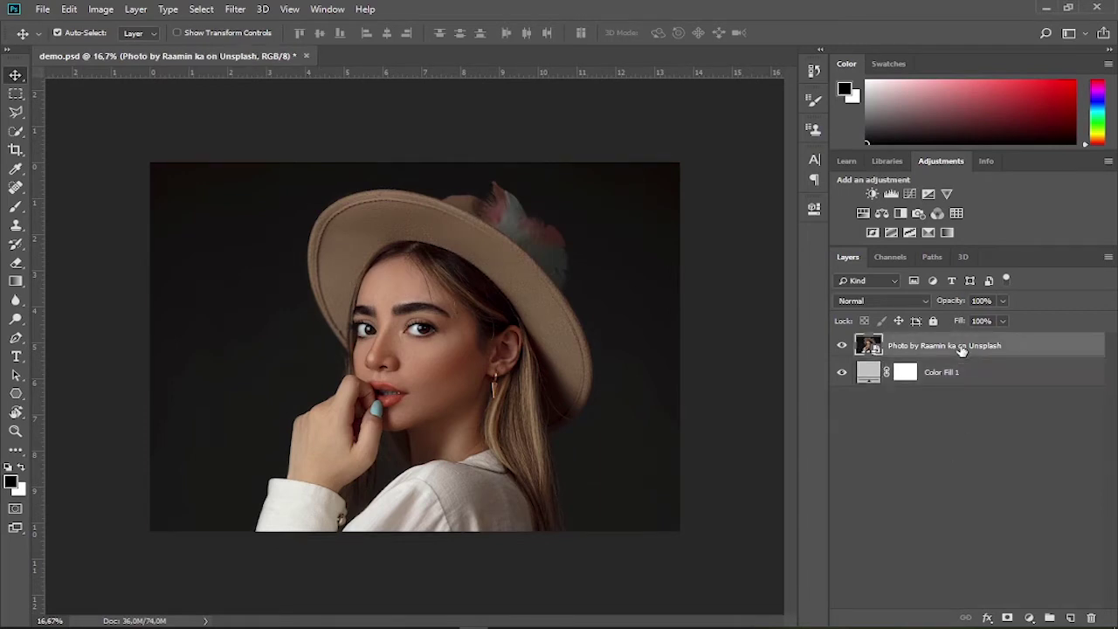
click(17, 131)
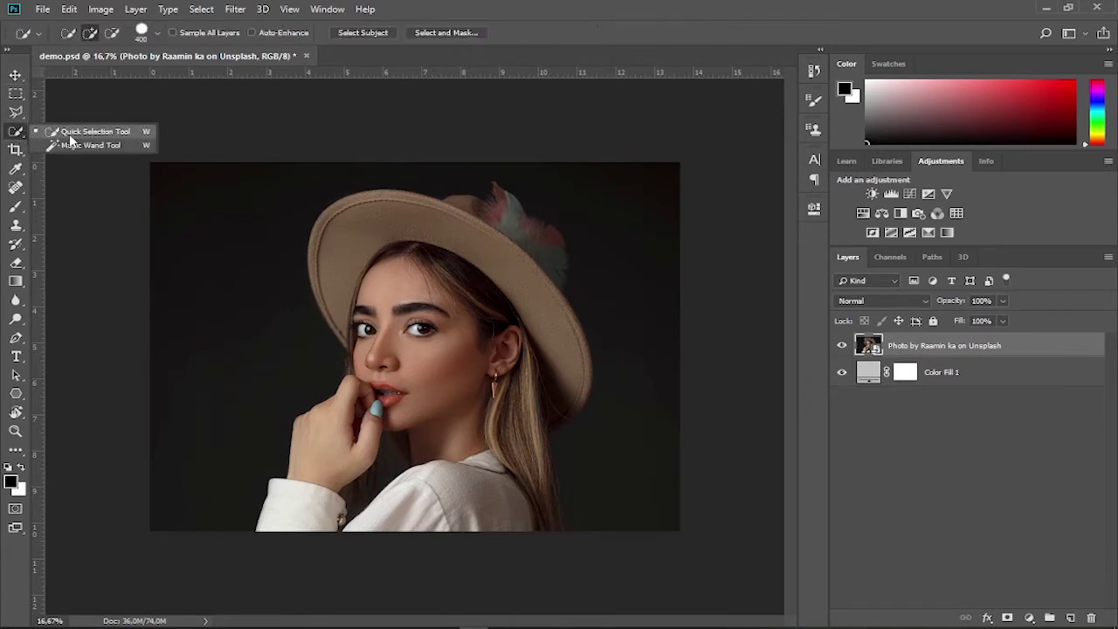
click(54, 132)
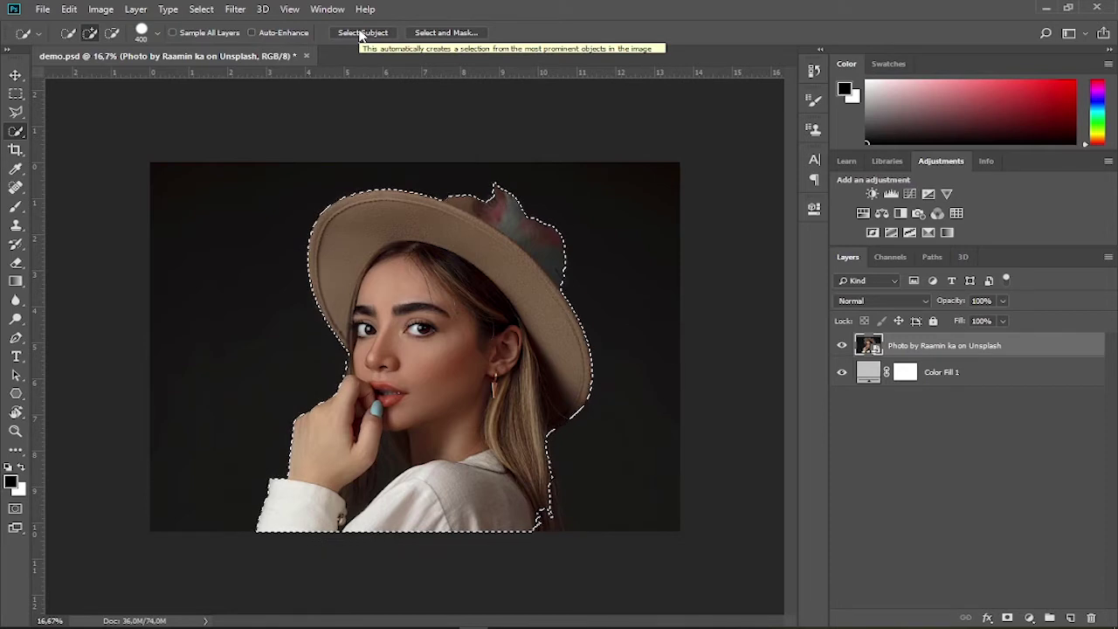
drag(524, 507, 544, 529)
drag(531, 489, 544, 516)
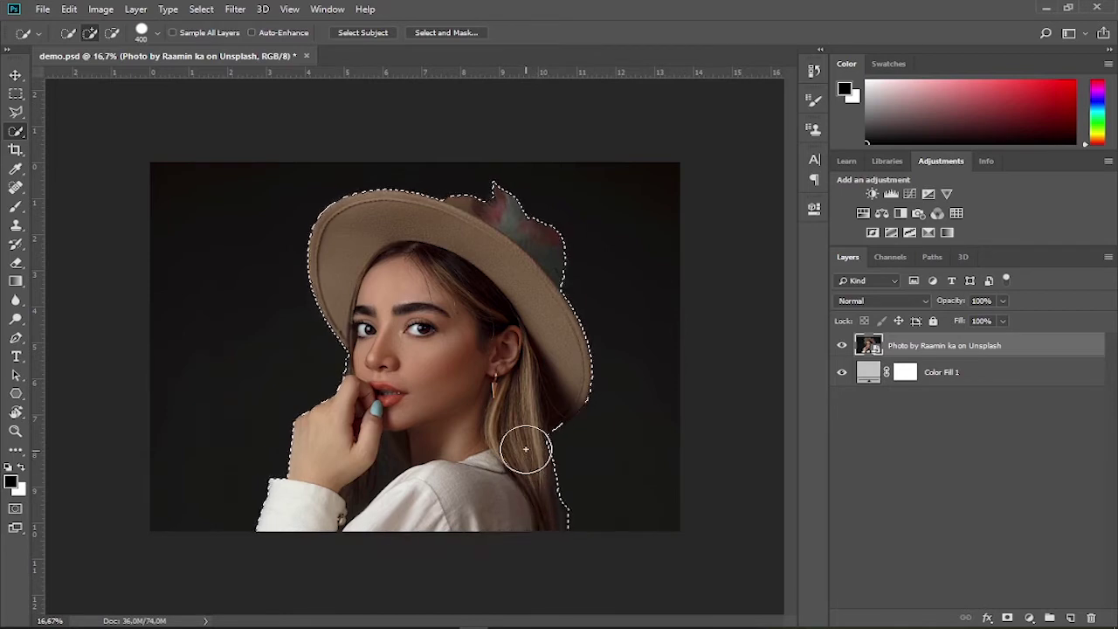
- Clean up the selection edge along the bottom sleeve and return to add mode
scroll(549, 554, up, 2)
scroll(553, 548, down, 1)
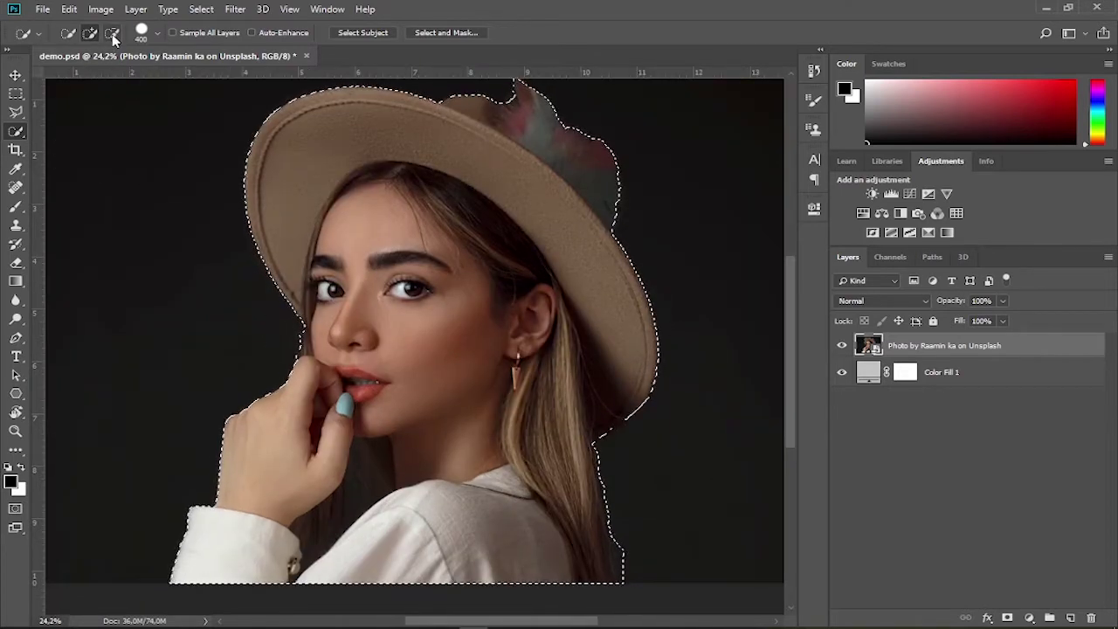
scroll(651, 494, down, 2)
drag(654, 519, 728, 519)
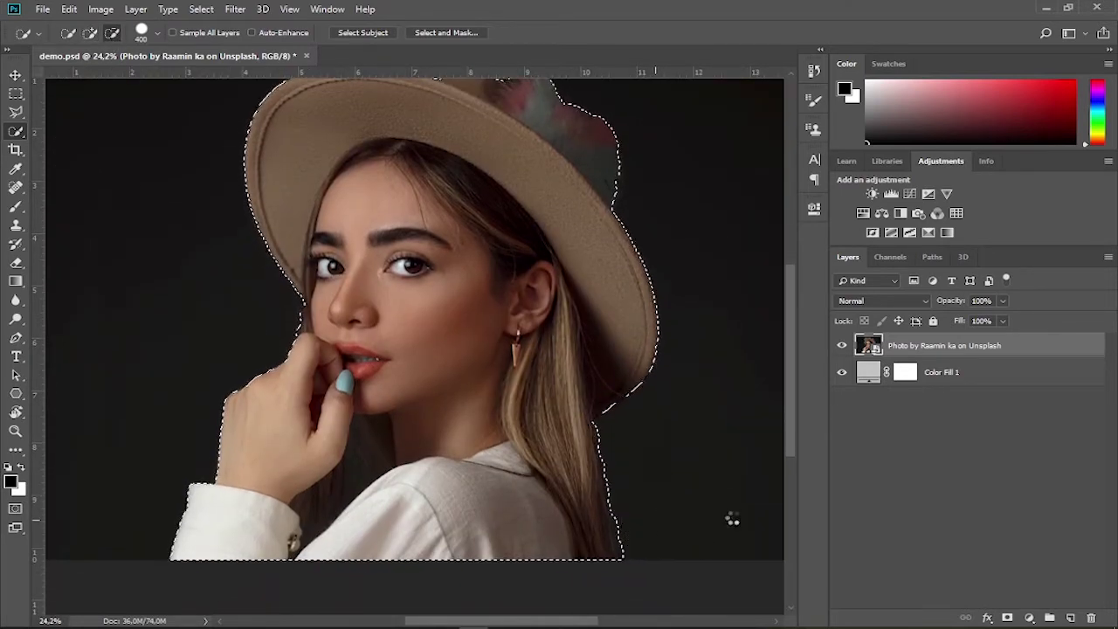
drag(661, 522, 736, 529)
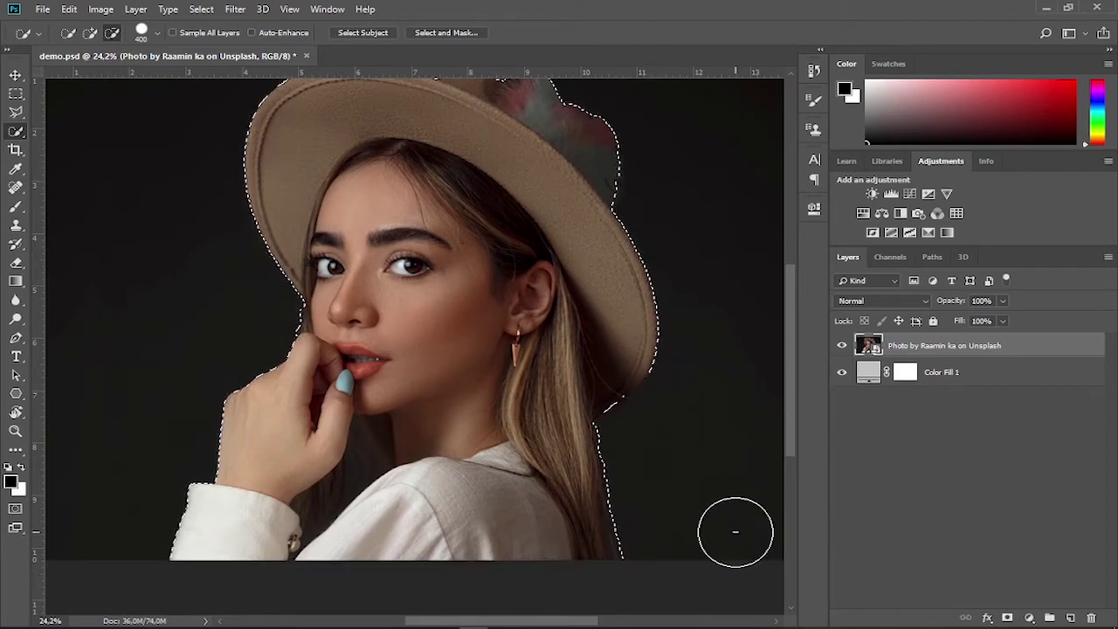
click(89, 32)
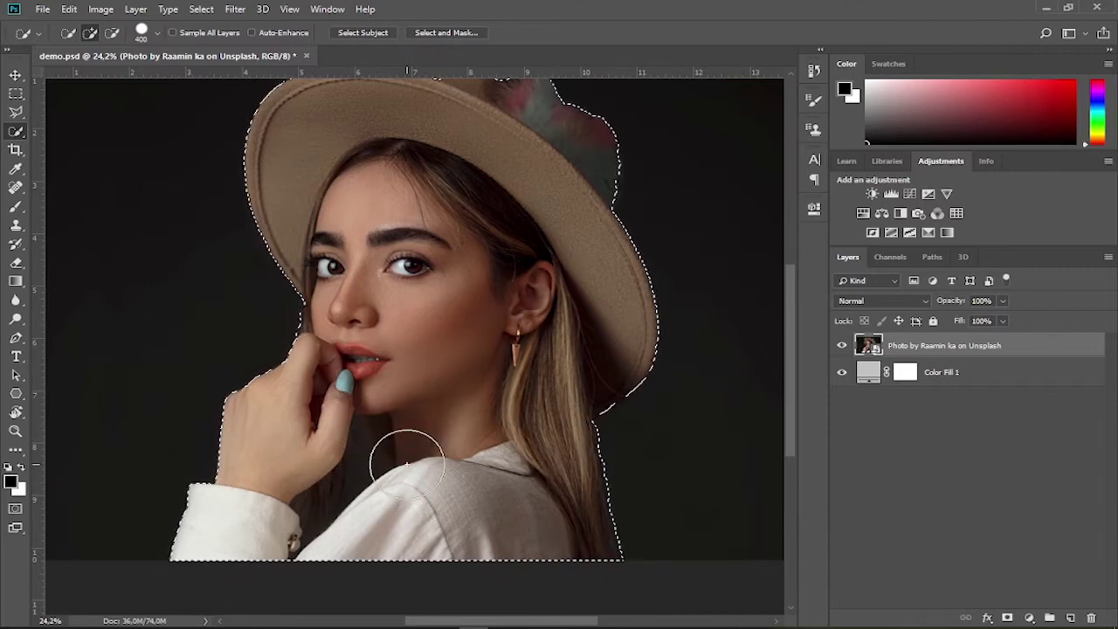
scroll(401, 450, up, 2)
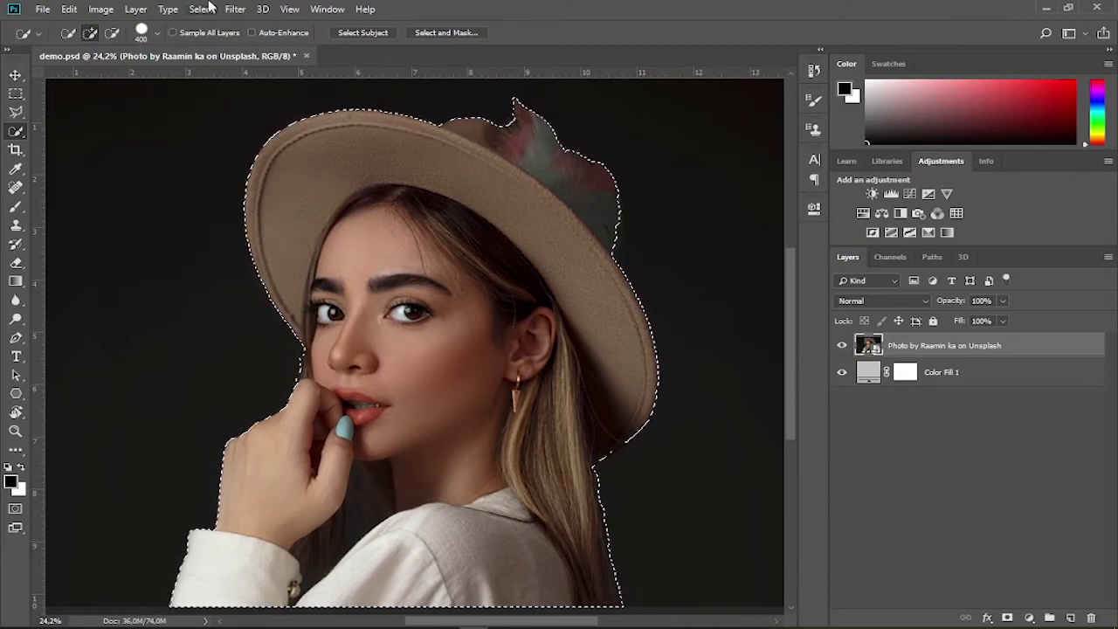
click(206, 9)
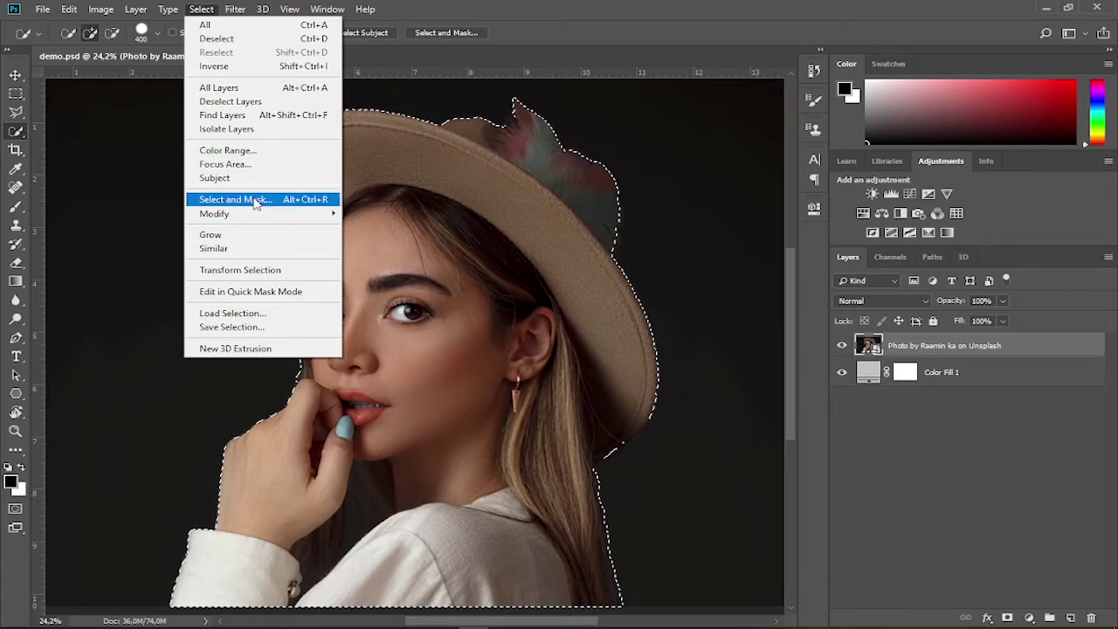
- In Refine Edge with red overlay preview, set Radius 5 and brush the hat and hair edges
key(shift)
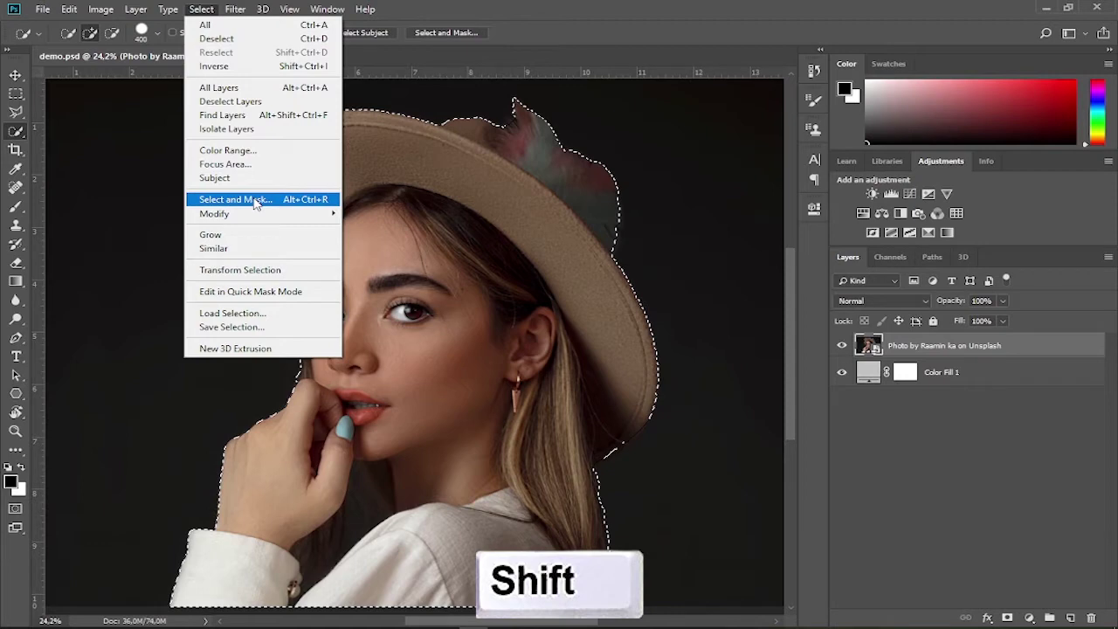
shift+click(256, 202)
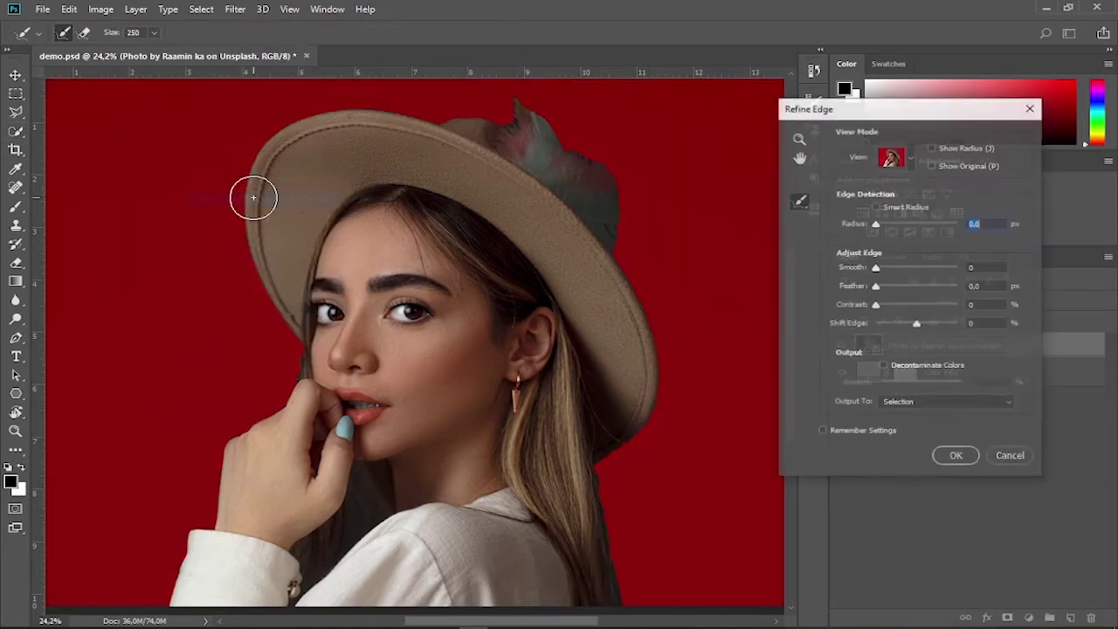
click(909, 164)
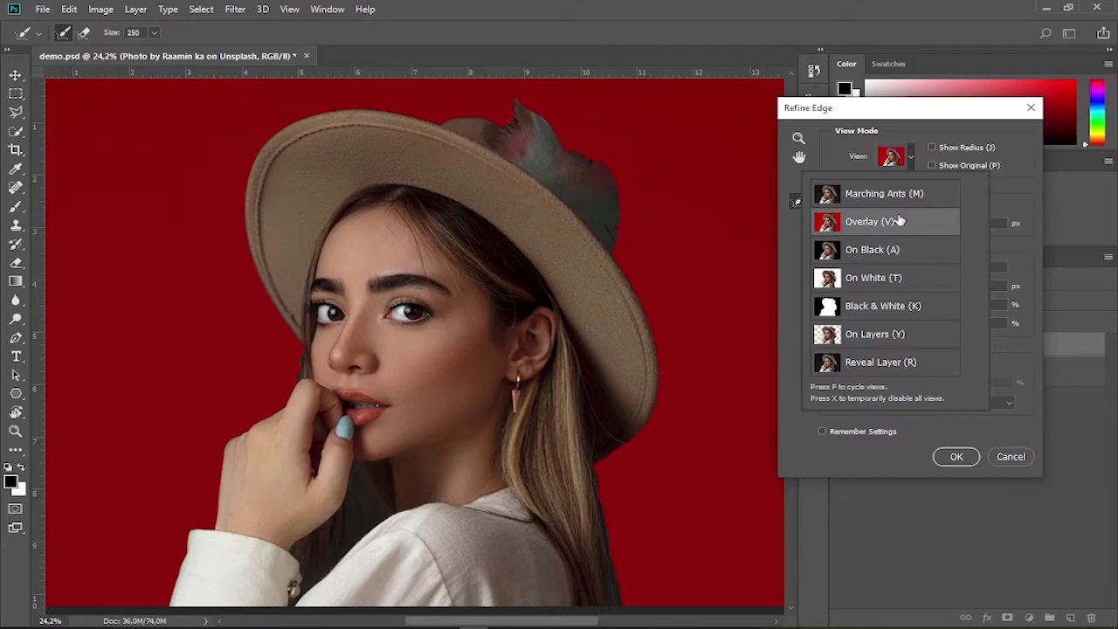
click(873, 222)
text(5)
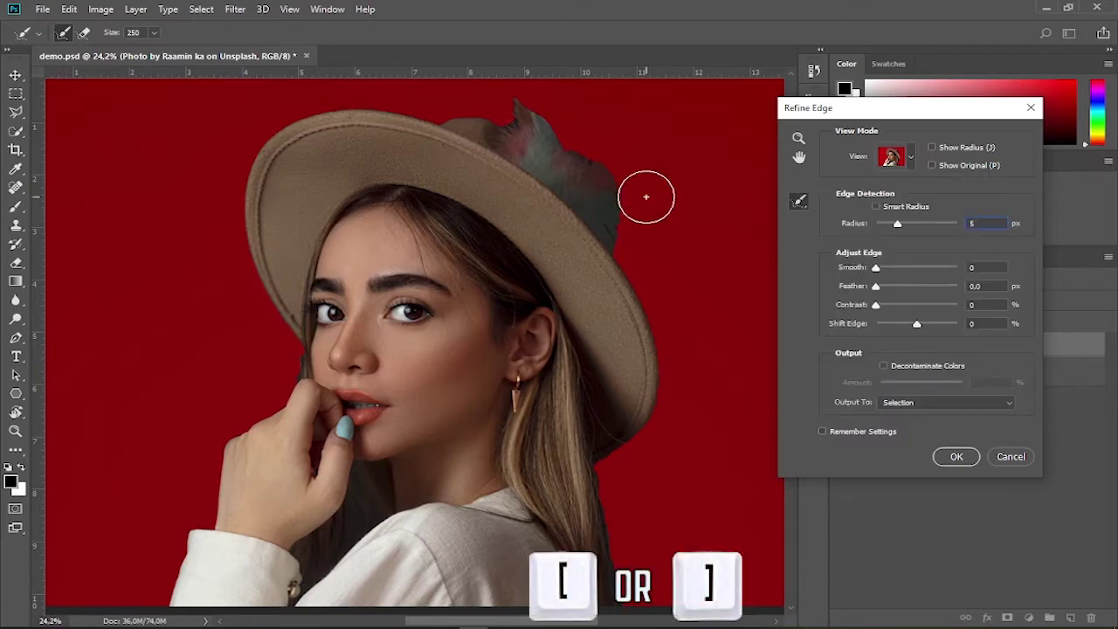
key(bracketleft)
key(bracketleft)
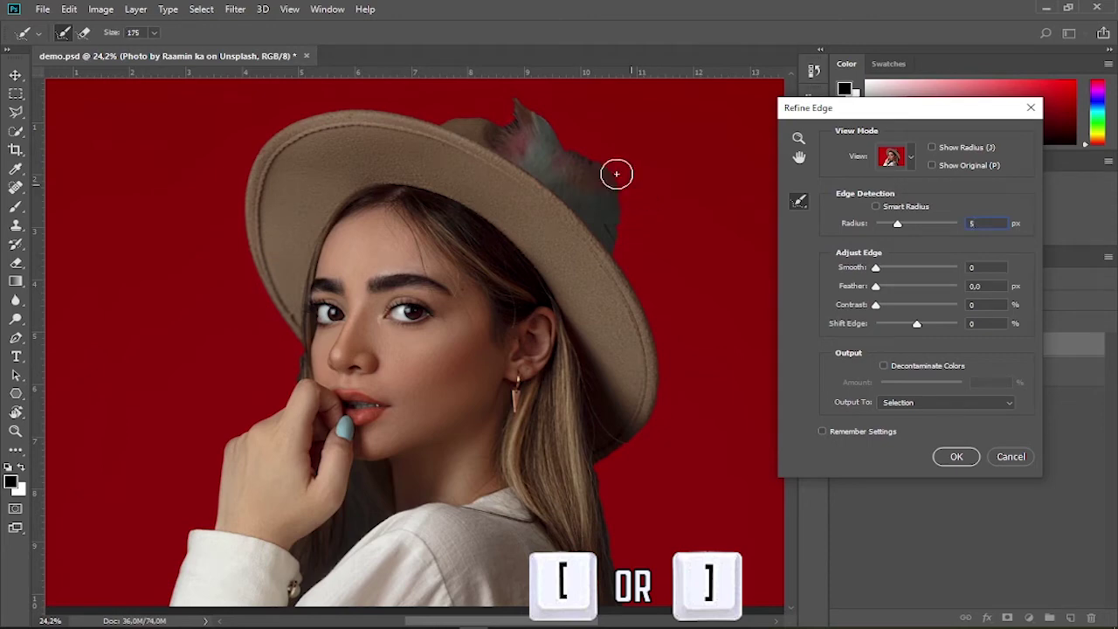
drag(512, 129, 590, 162)
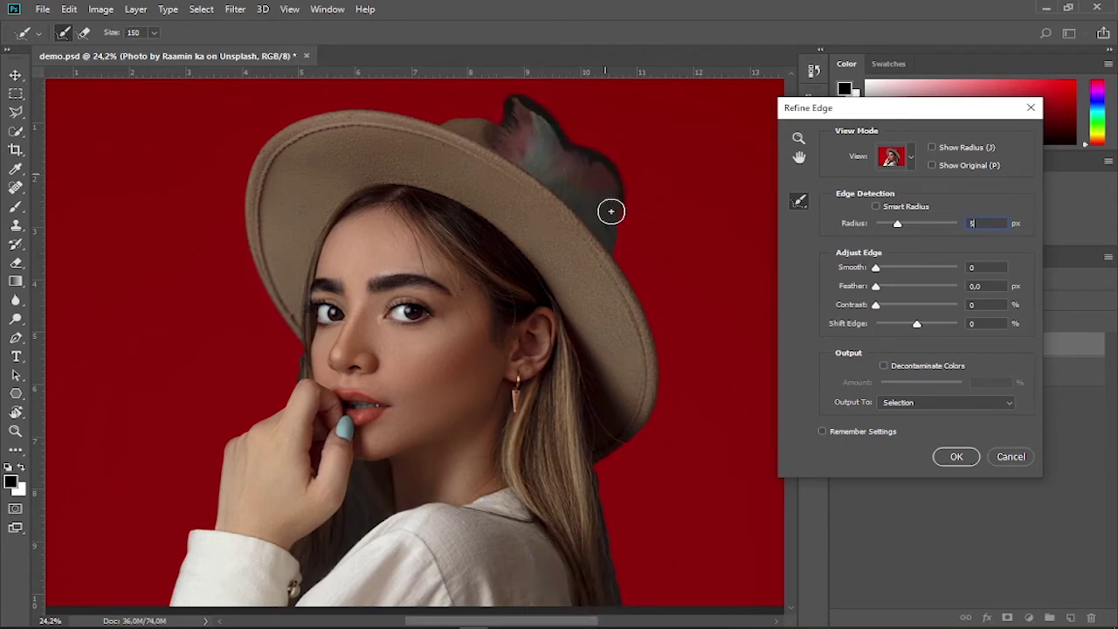
drag(589, 162, 638, 270)
scroll(668, 313, down, 2)
scroll(668, 314, down, 2)
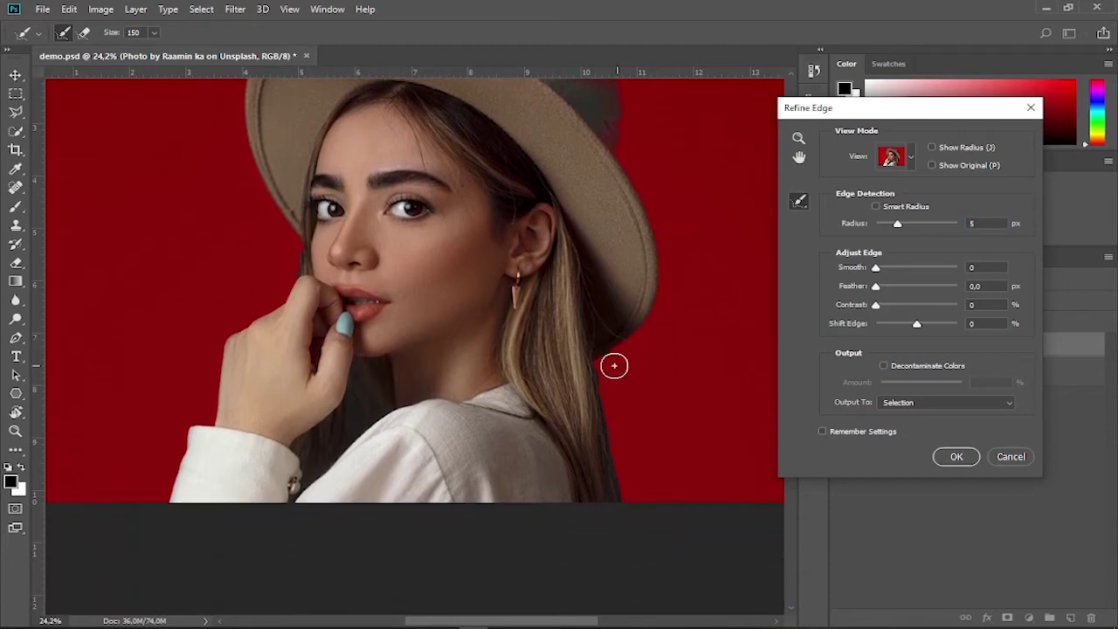
mouse_move(599, 365)
mouse_down()
mouse_move(625, 488)
mouse_move(611, 511)
mouse_up()
drag(298, 284, 297, 249)
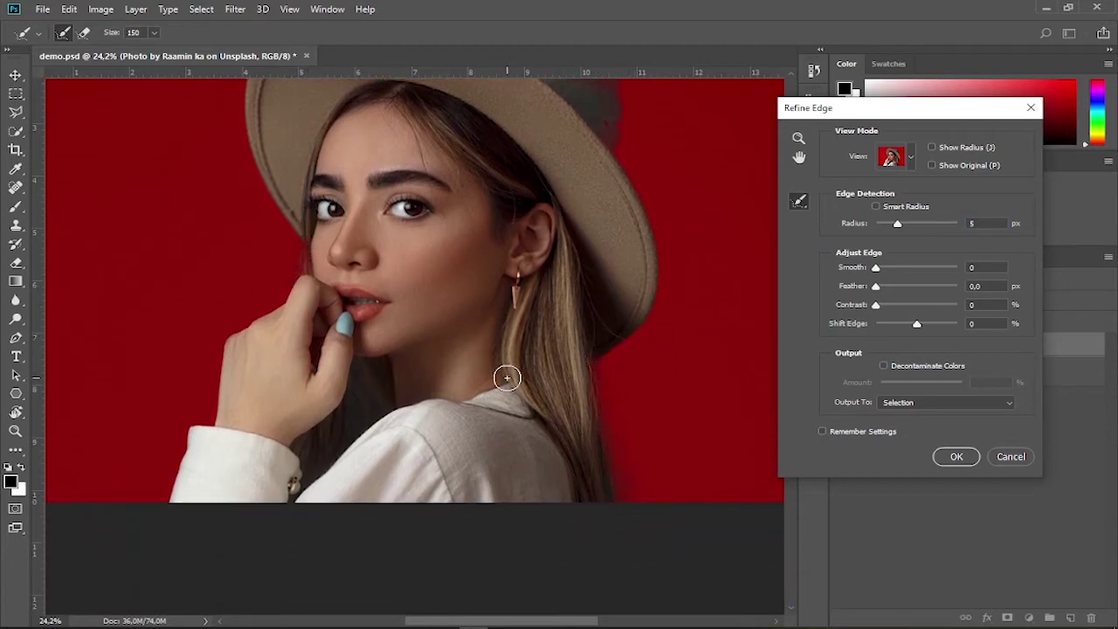
- Preview on white, decontaminate colors at 50%, and output to a new layer with layer mask
click(913, 160)
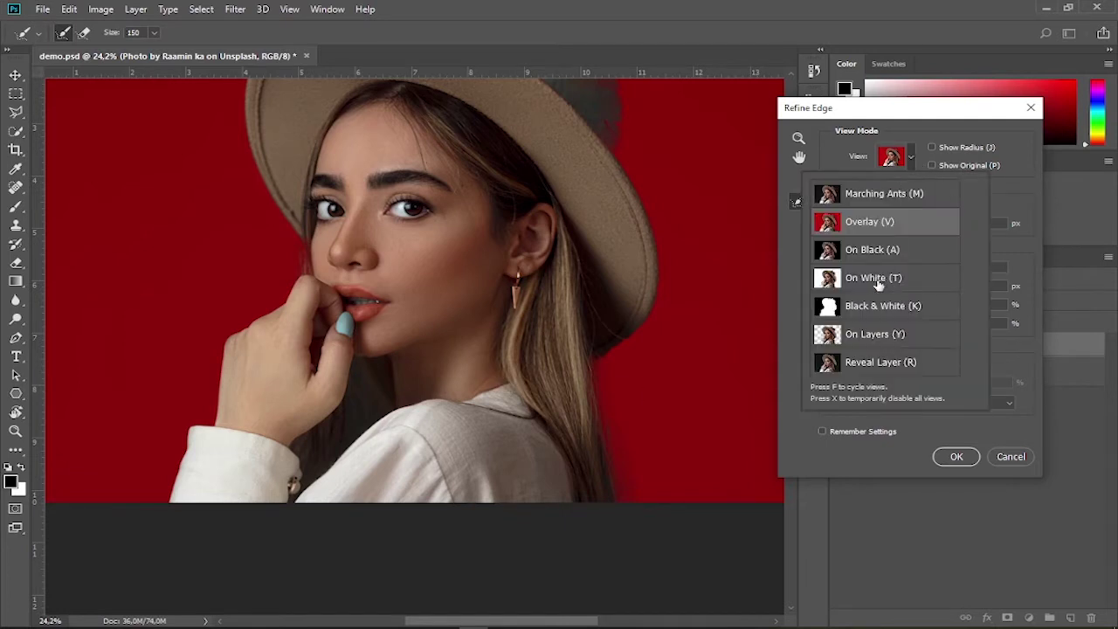
click(876, 280)
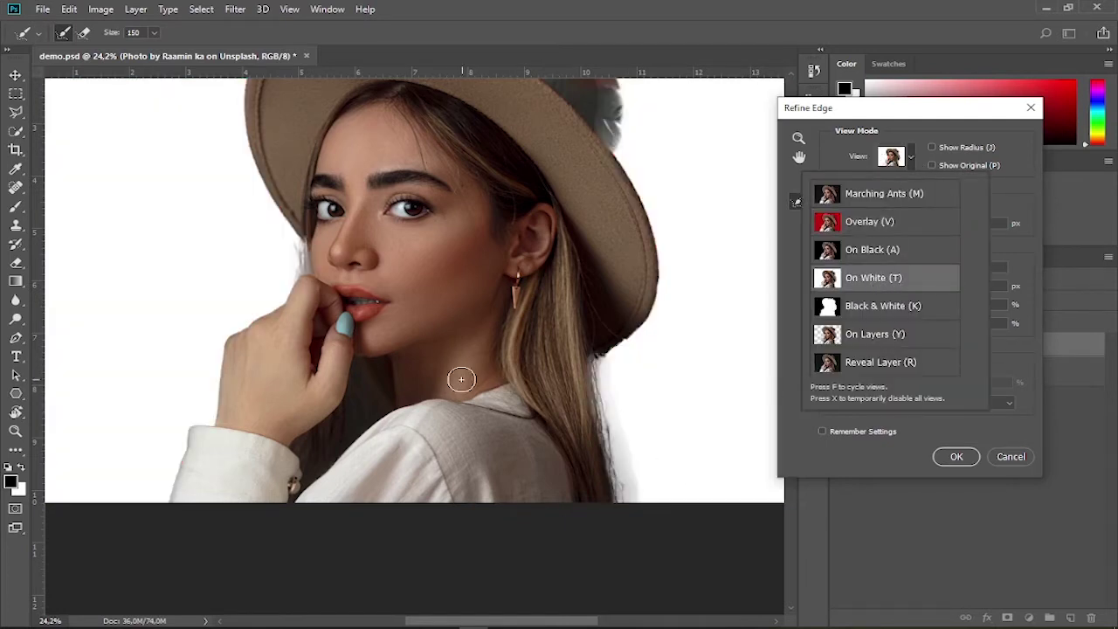
click(1031, 357)
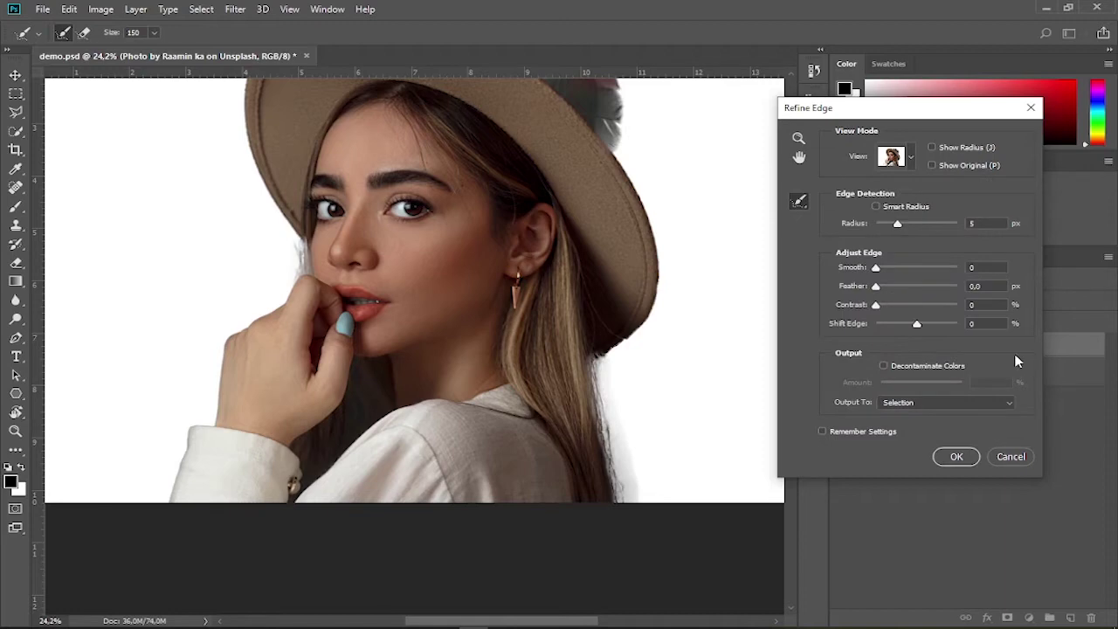
click(884, 366)
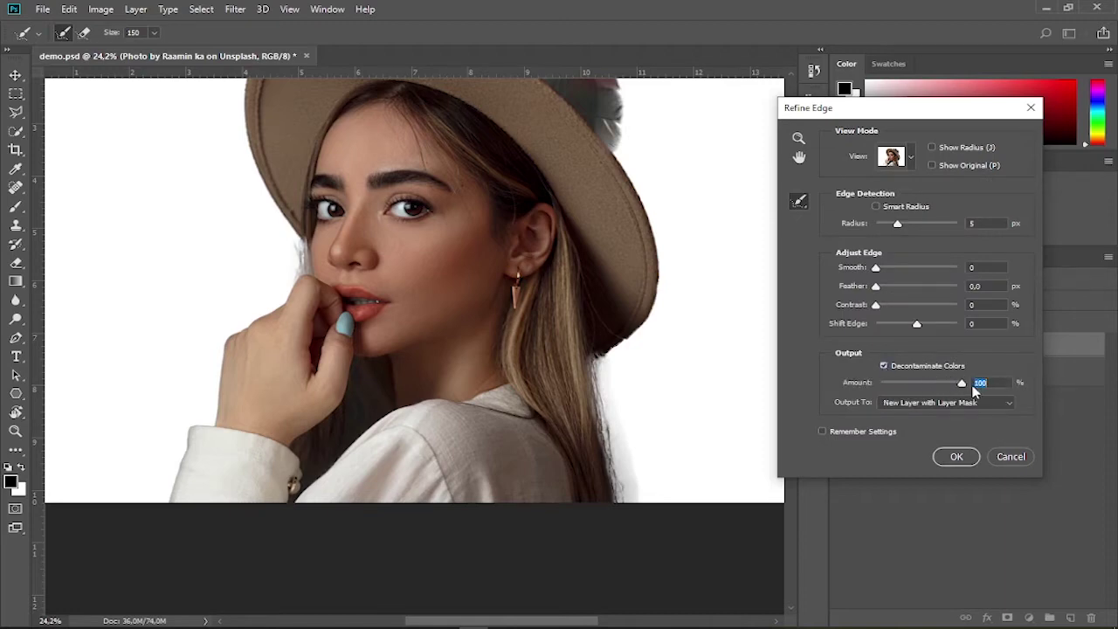
drag(950, 390, 936, 394)
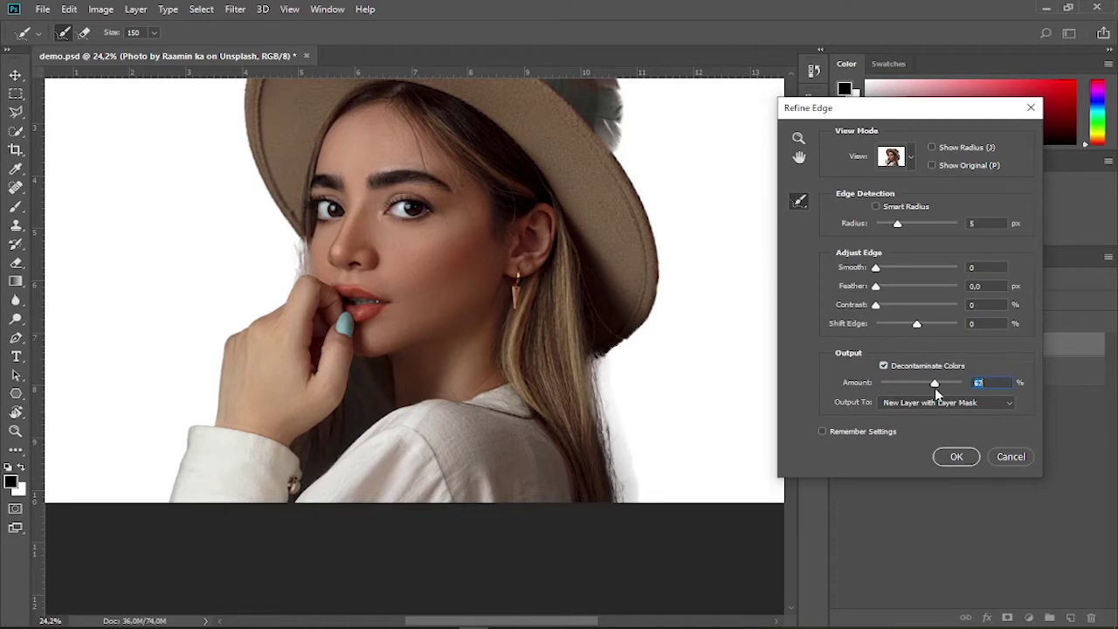
text(50)
click(947, 402)
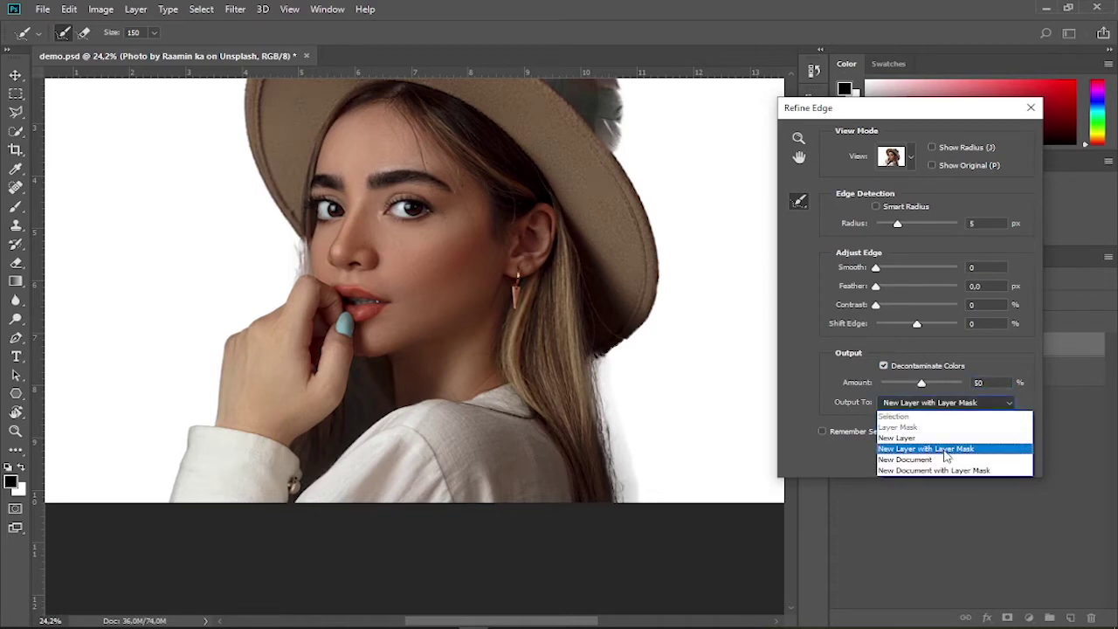
click(953, 449)
click(956, 456)
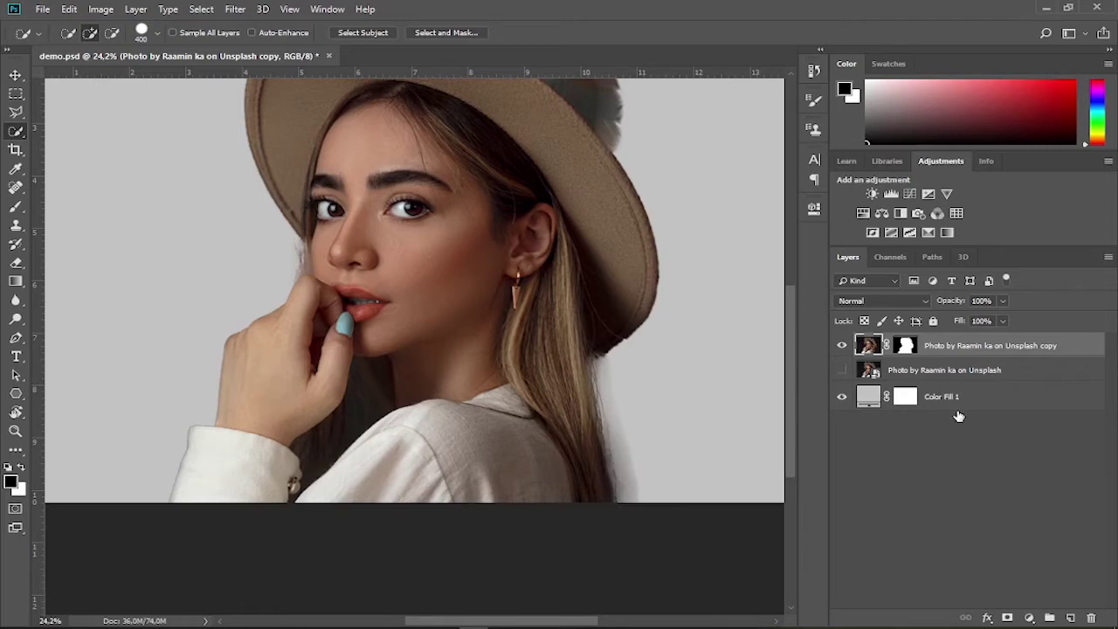
- Paint the grey shadow beside the hair out of the copy's mask with a soft brush at 100% smoothing, then duplicate the layer
click(908, 347)
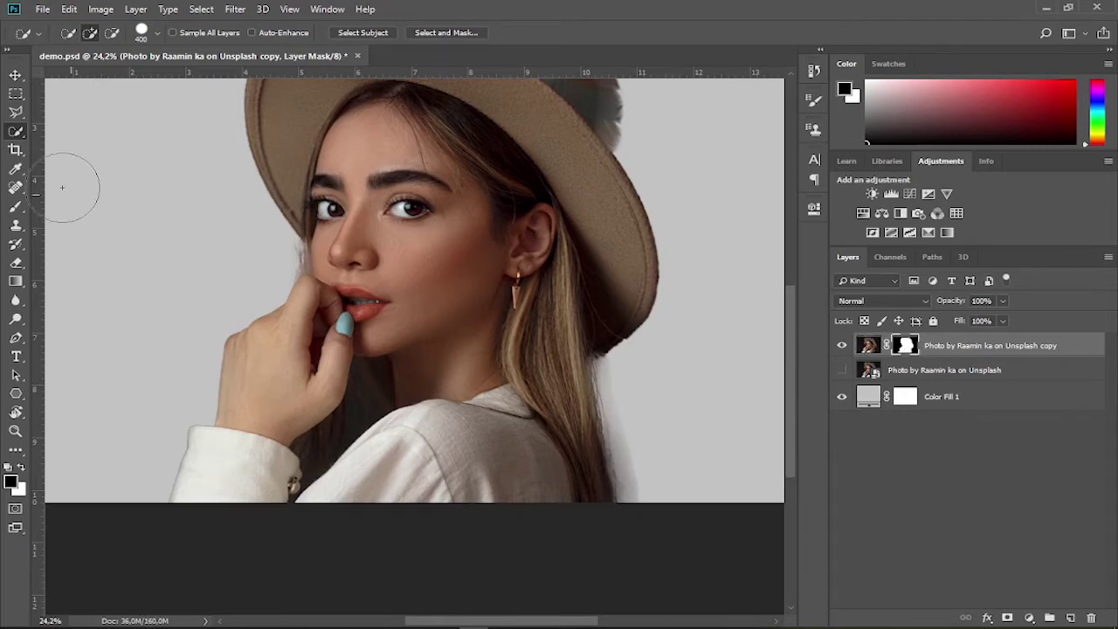
click(16, 206)
click(79, 203)
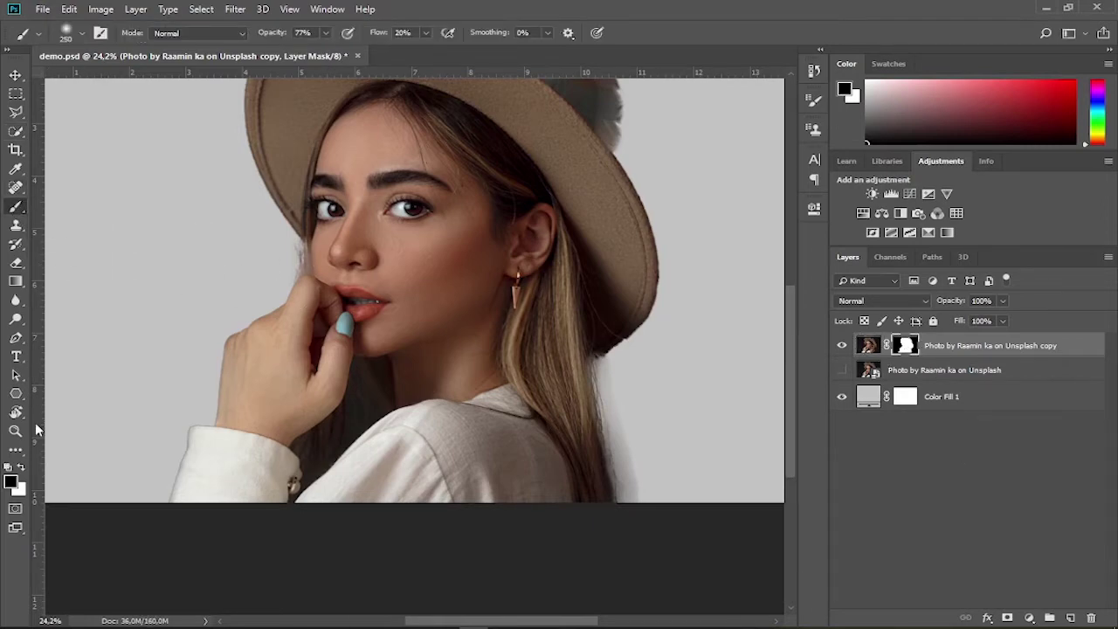
click(82, 34)
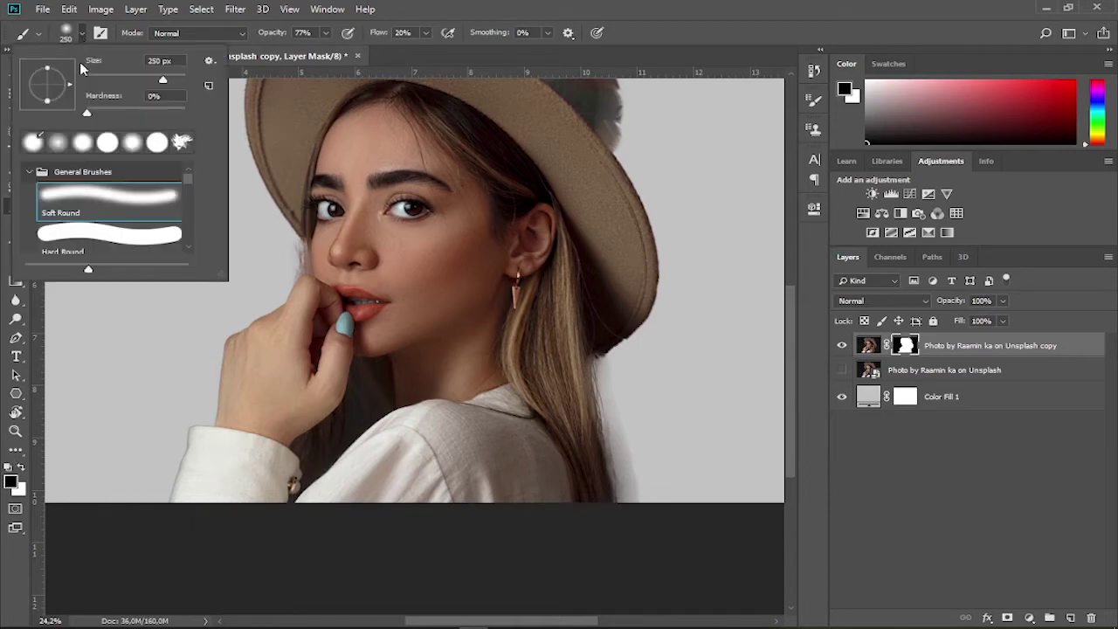
click(394, 33)
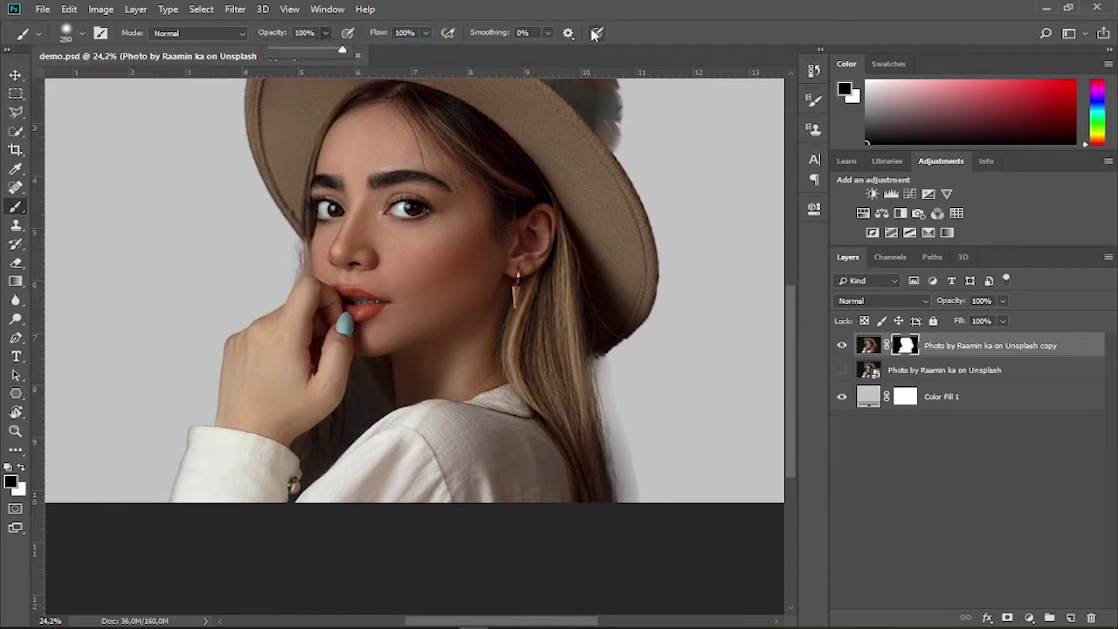
drag(498, 34, 701, 62)
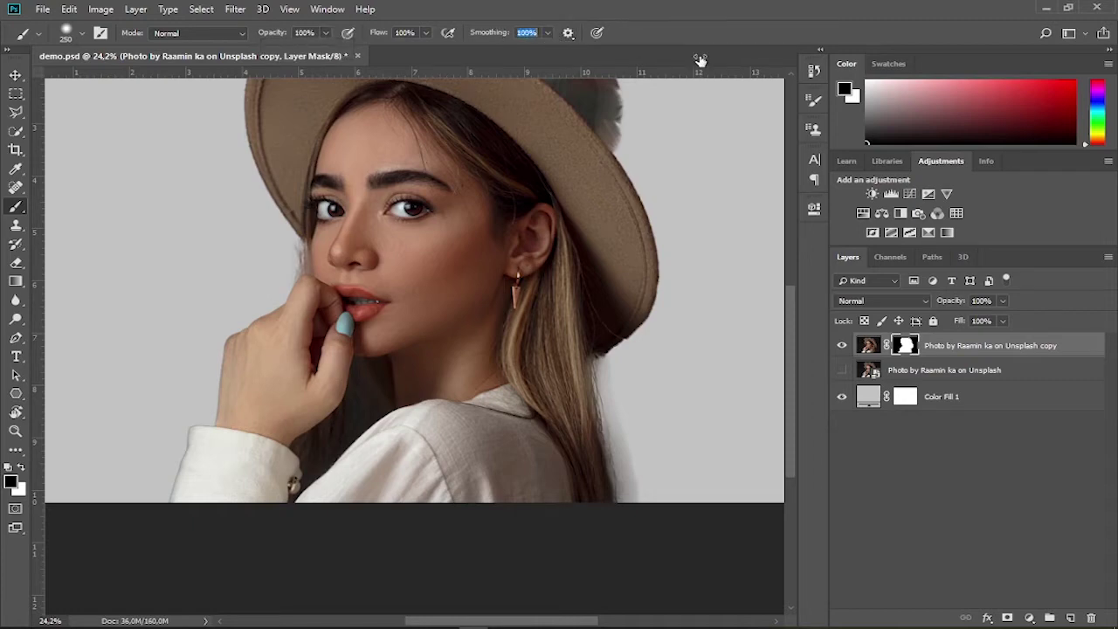
mouse_move(653, 417)
mouse_down()
mouse_move(637, 437)
mouse_move(649, 519)
mouse_up()
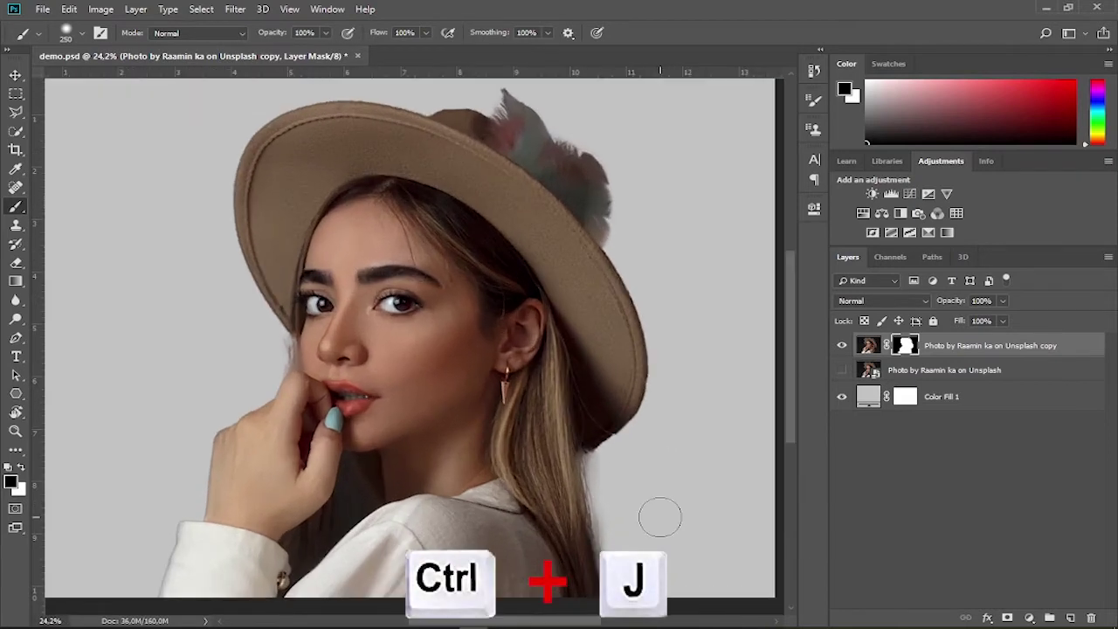
key(ctrl+j)
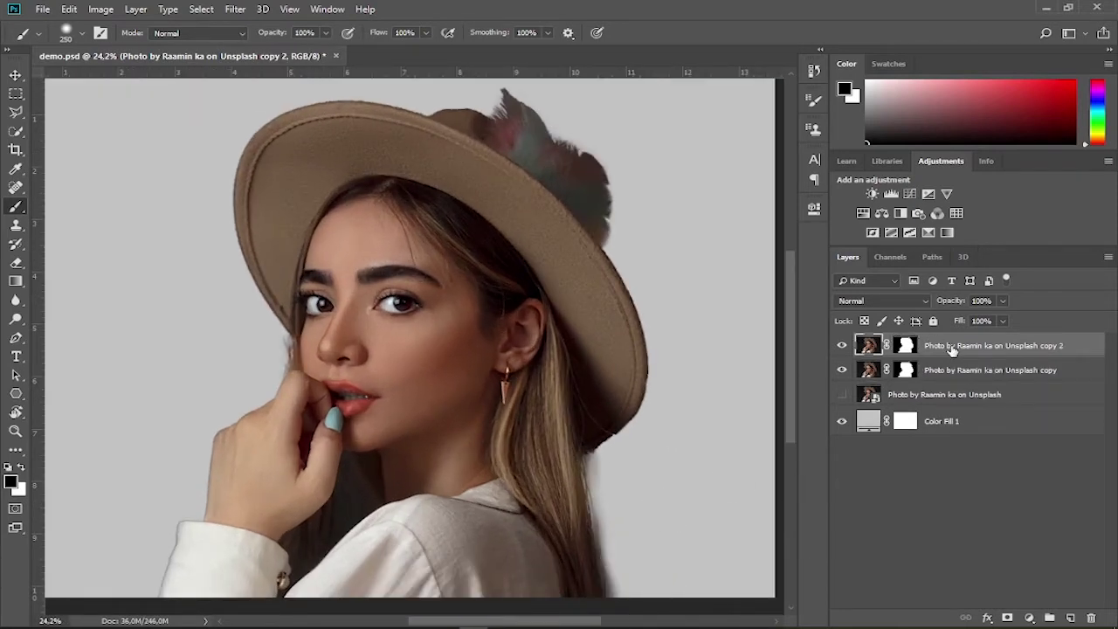
- Merge both masked copy layers into a single copy 2 layer and save demo.psd
key(ctrl)
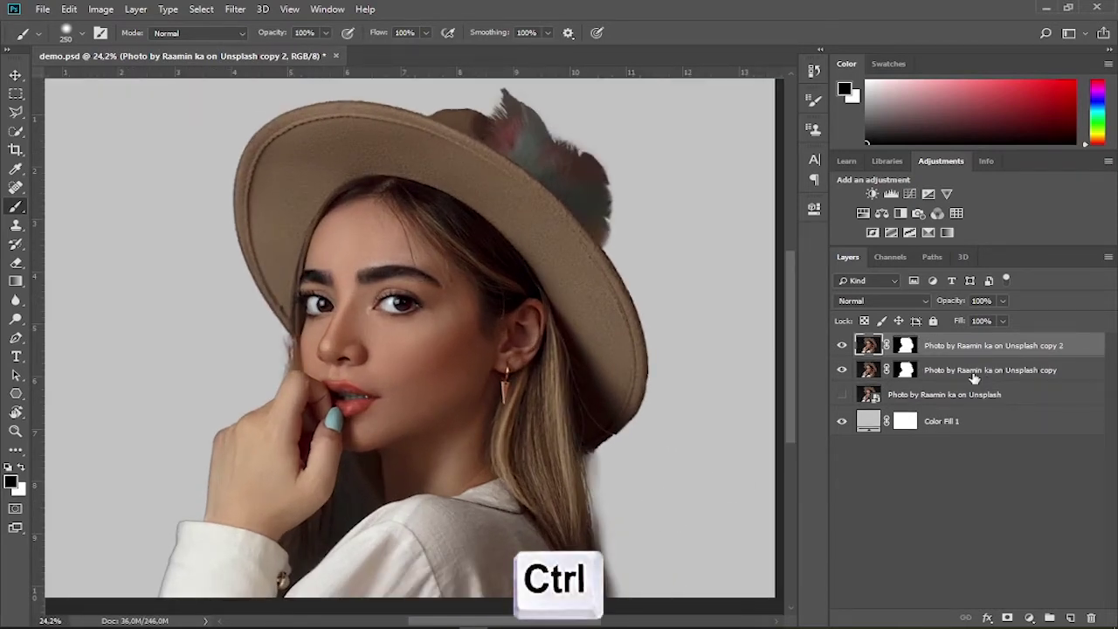
ctrl+click(974, 376)
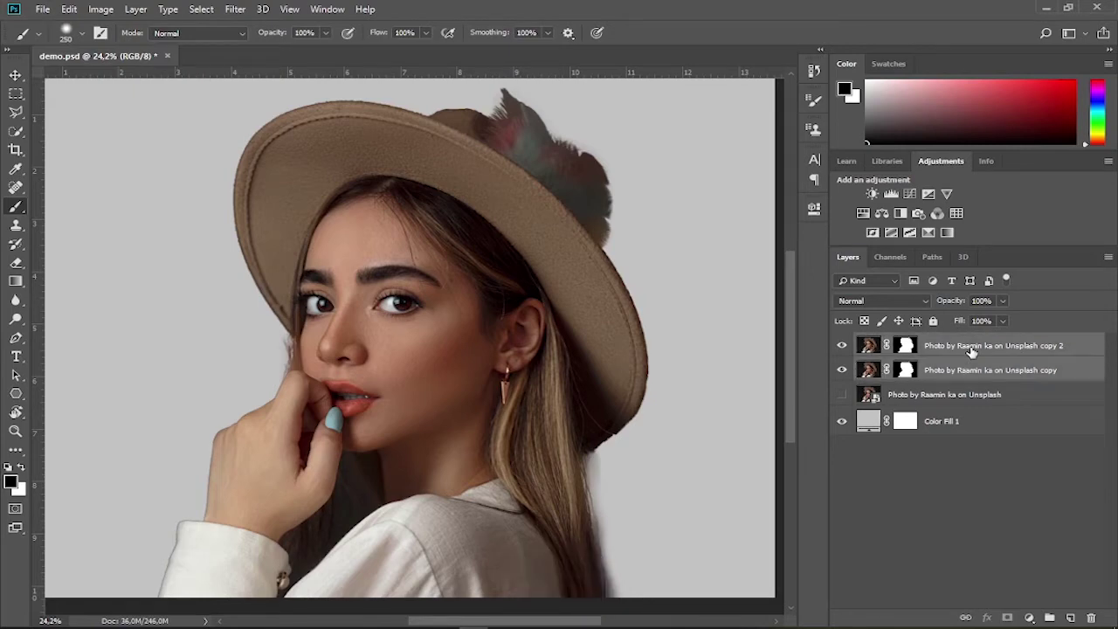
right_click(972, 350)
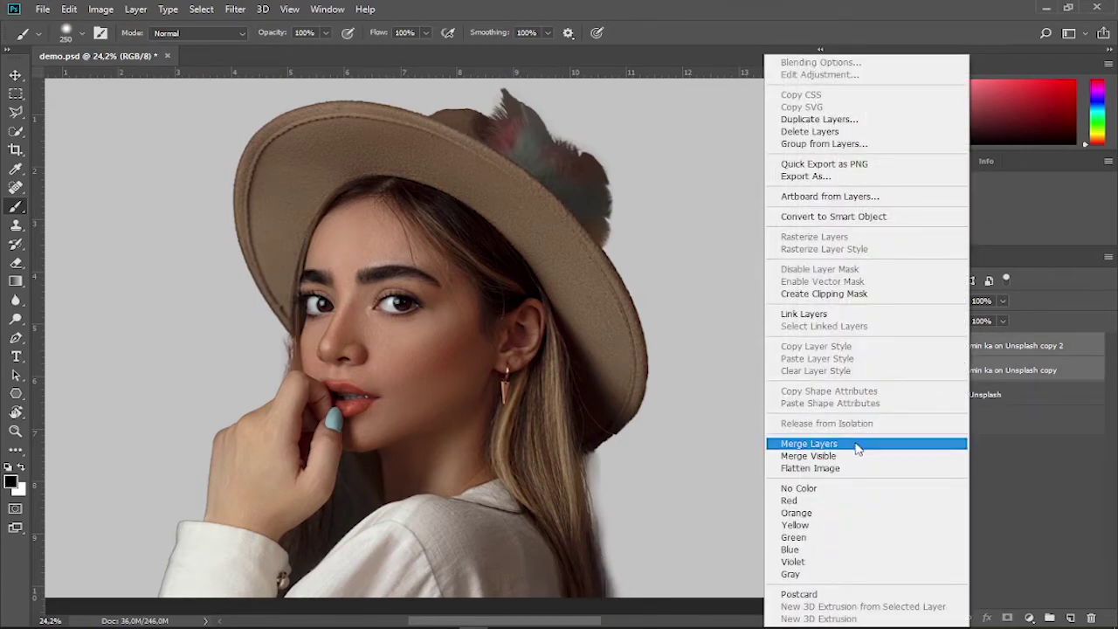
click(788, 443)
scroll(683, 445, down, 2)
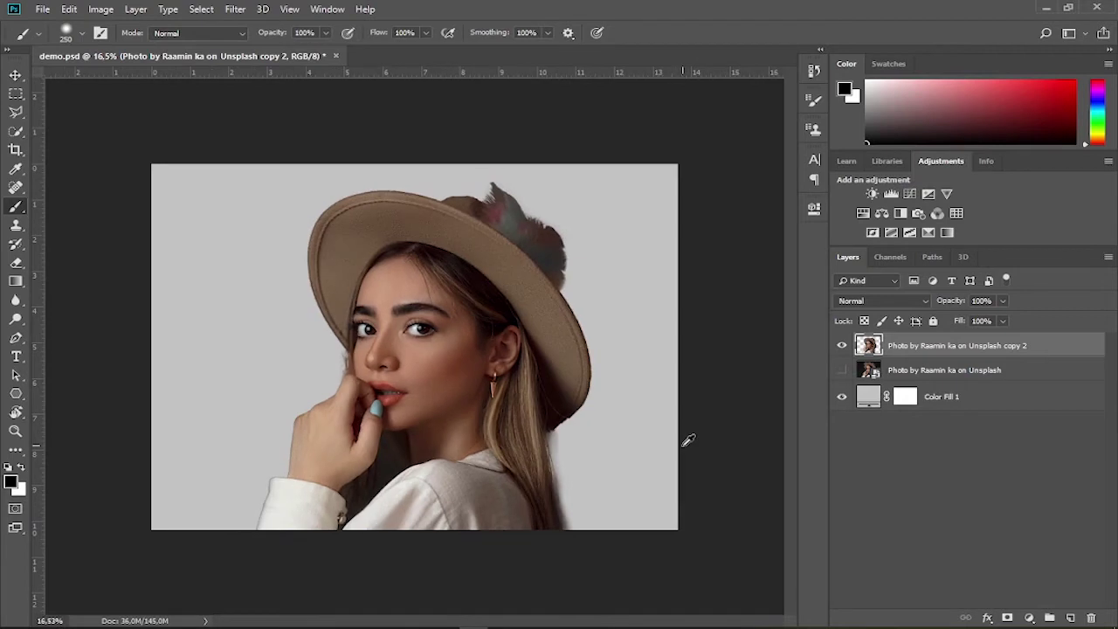
key(ctrl+s)
- Add an auto Black & White adjustment and clip it to the portrait copy
click(1027, 618)
click(1035, 500)
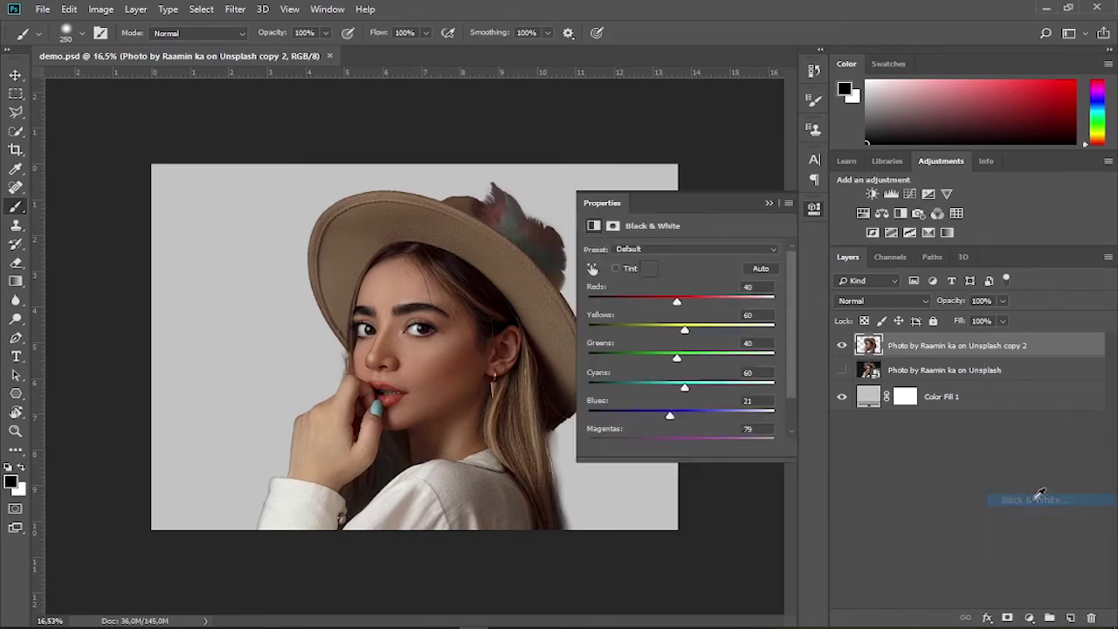
click(761, 271)
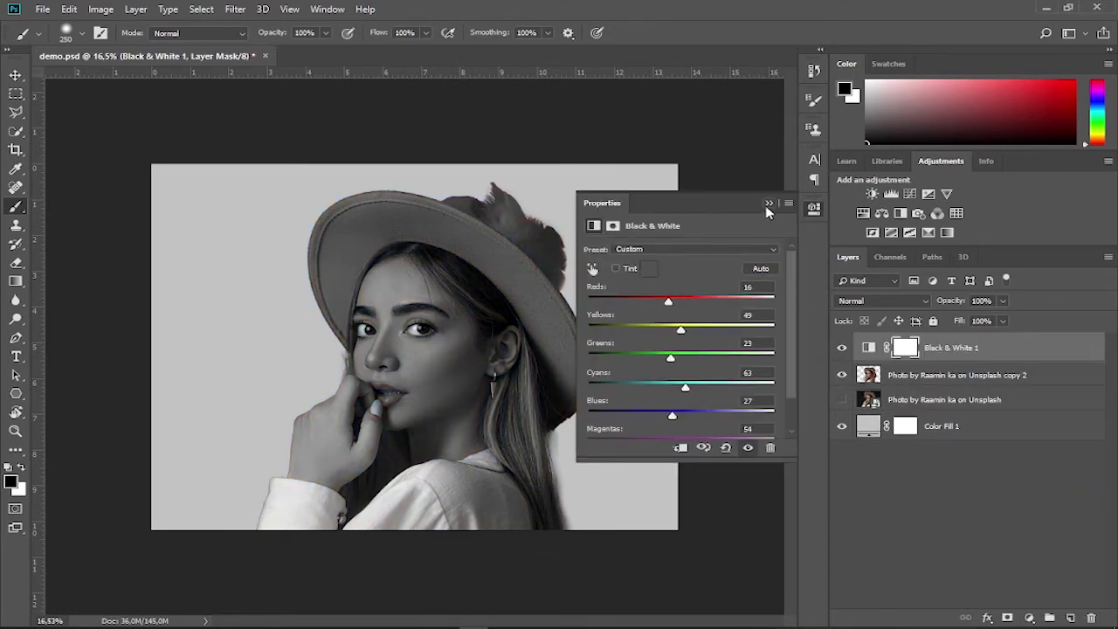
click(768, 205)
right_click(951, 351)
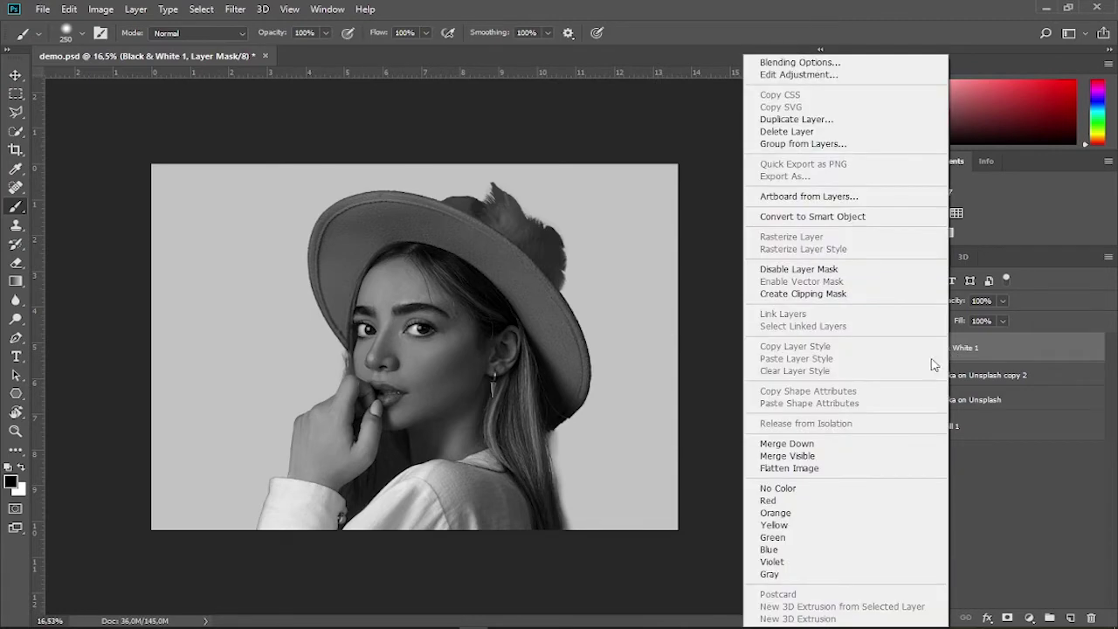
click(819, 295)
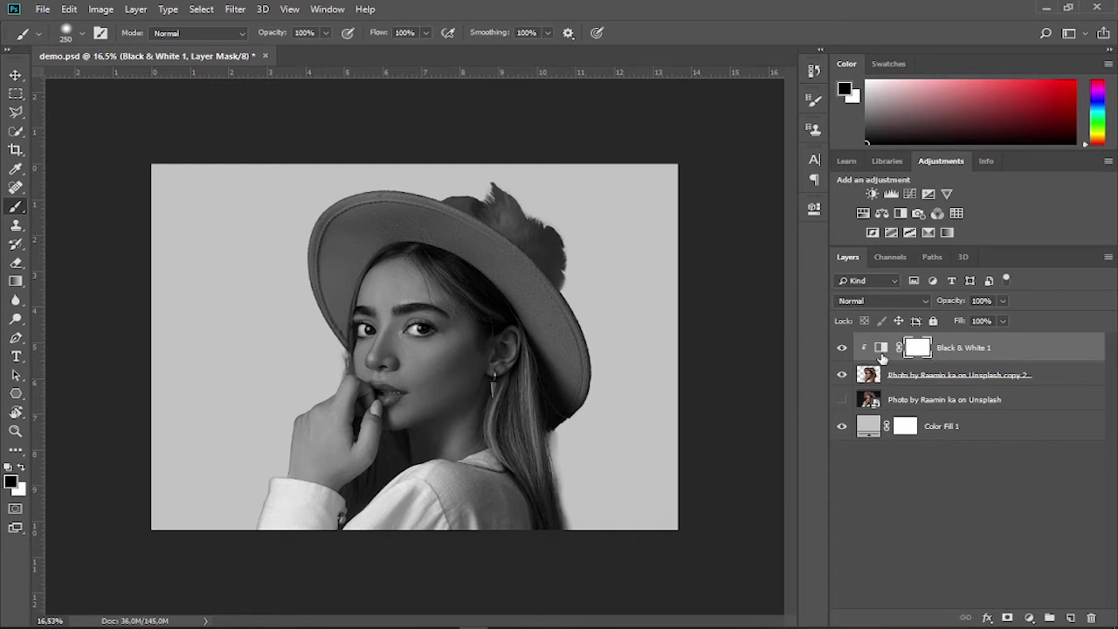
- Lower the Greens slider in the Black & White settings and drop in the city street photo
double_click(880, 349)
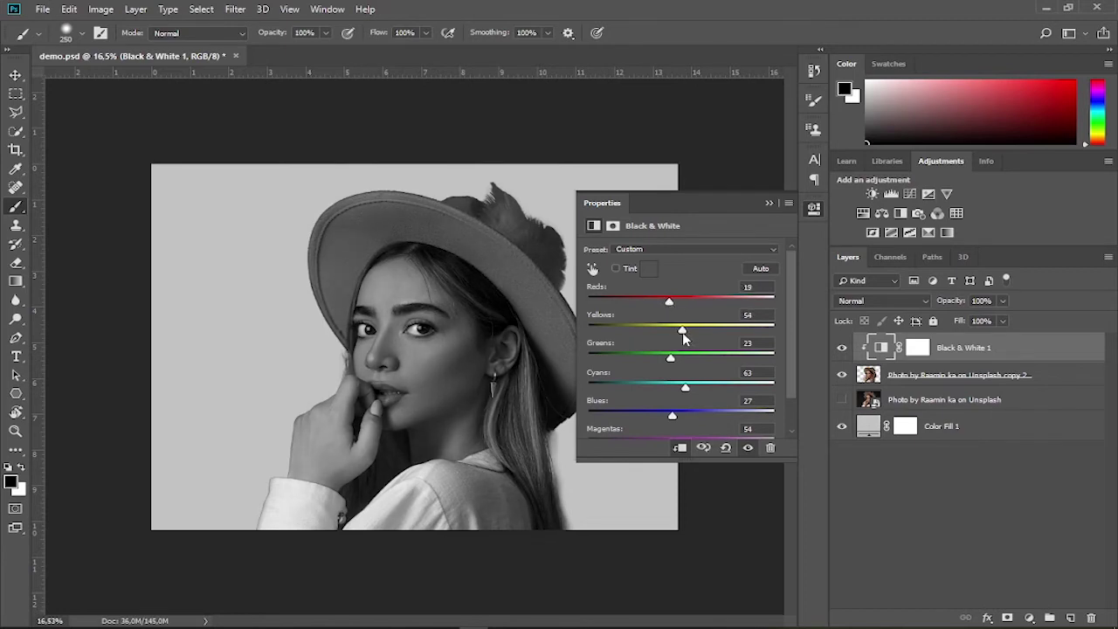
mouse_move(681, 362)
mouse_down()
mouse_move(670, 359)
mouse_move(683, 387)
mouse_move(671, 416)
mouse_up()
scroll(686, 424, down, 2)
click(768, 202)
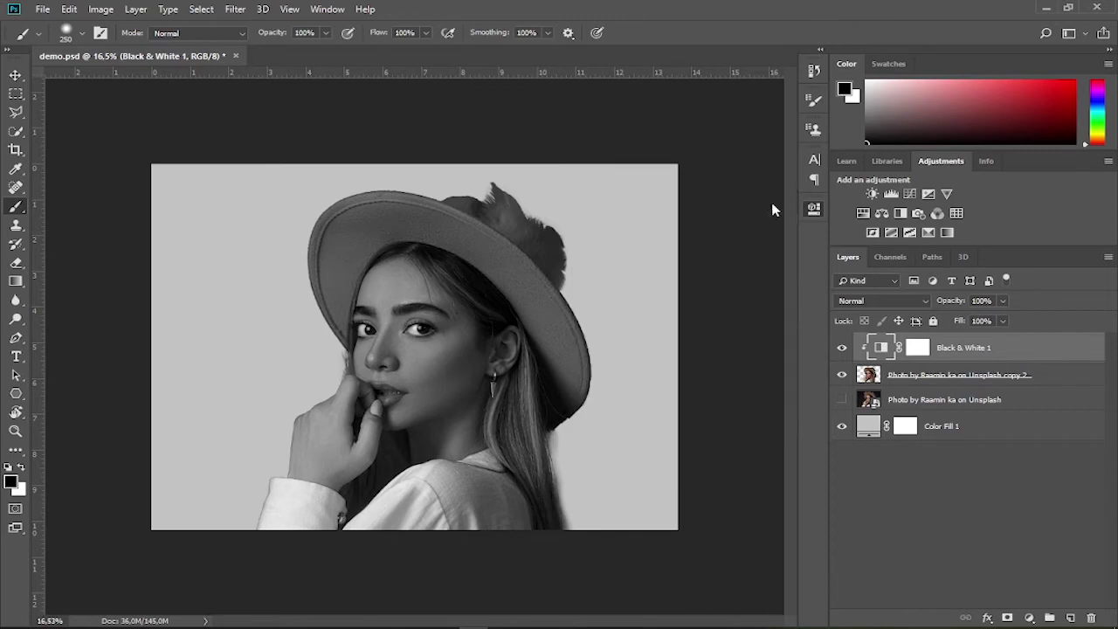
click(917, 348)
scroll(786, 332, up, 10)
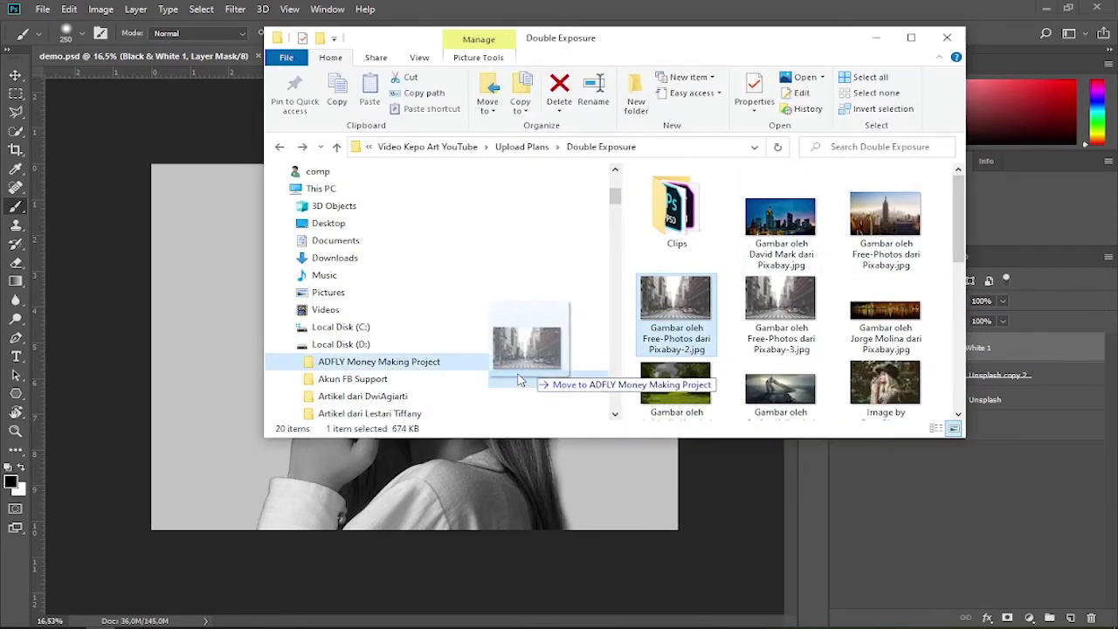
drag(680, 306, 214, 468)
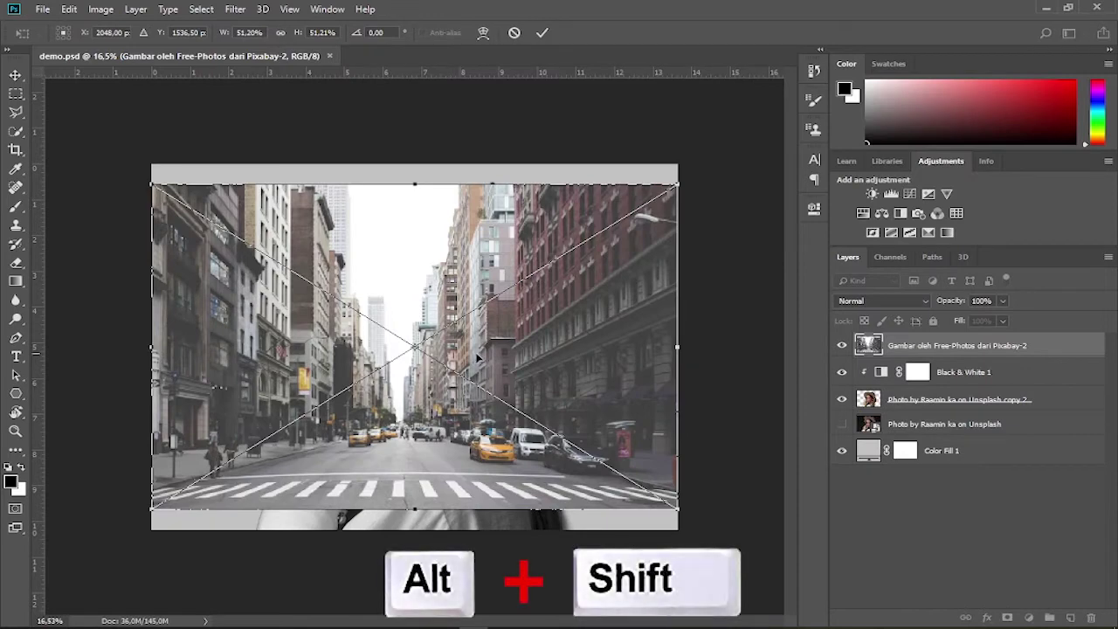
- Scale up and commit the placed city photo, then fade its layer to 29% opacity
drag(677, 183, 762, 133)
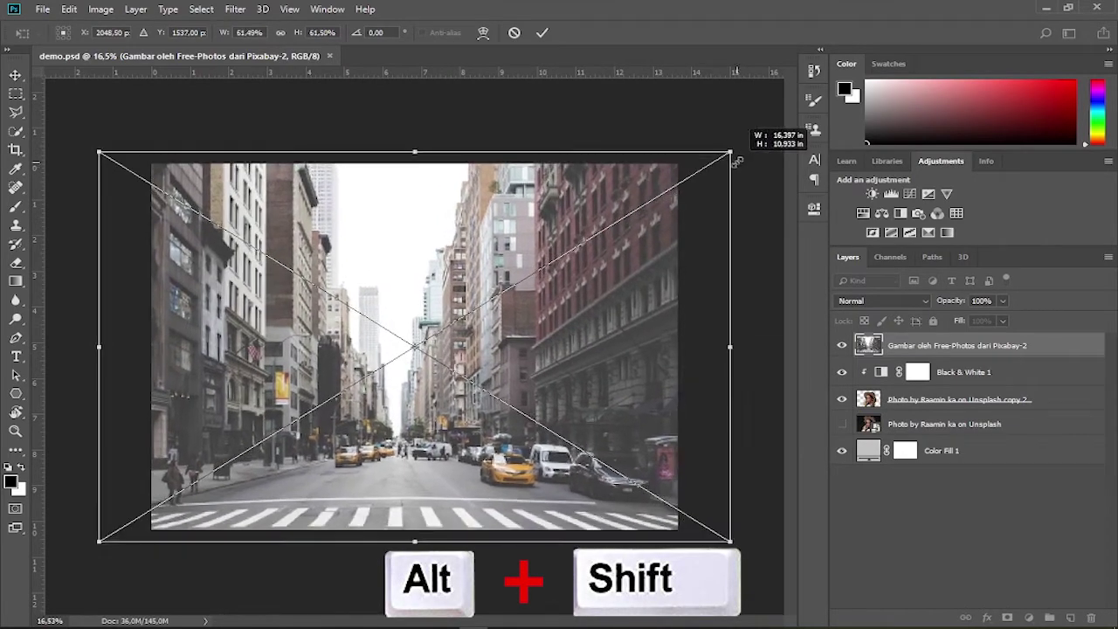
drag(685, 323, 680, 319)
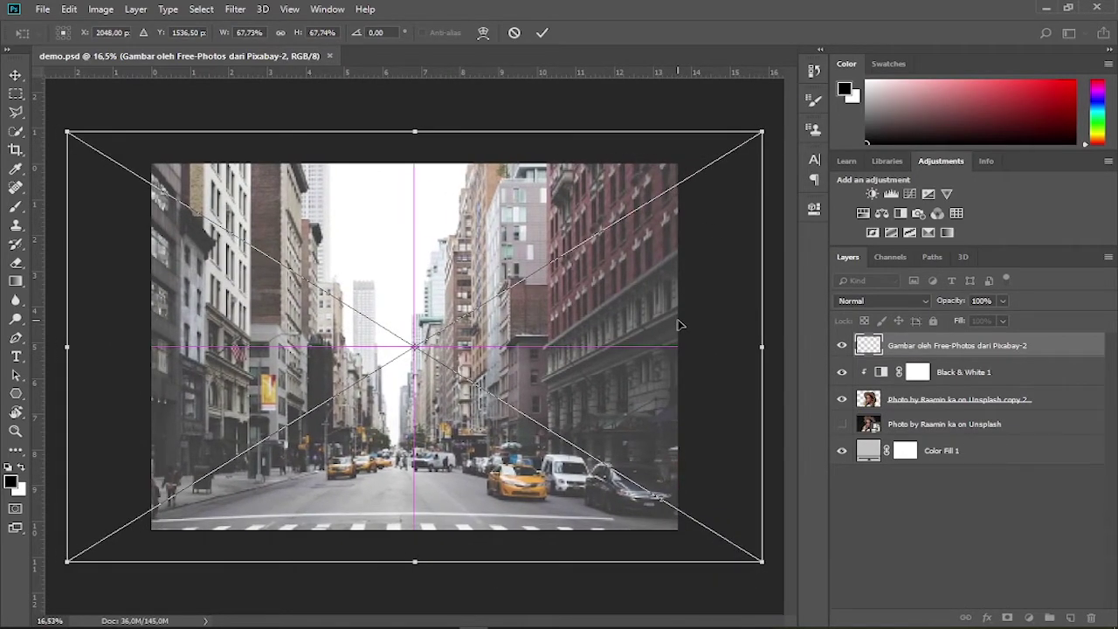
click(541, 33)
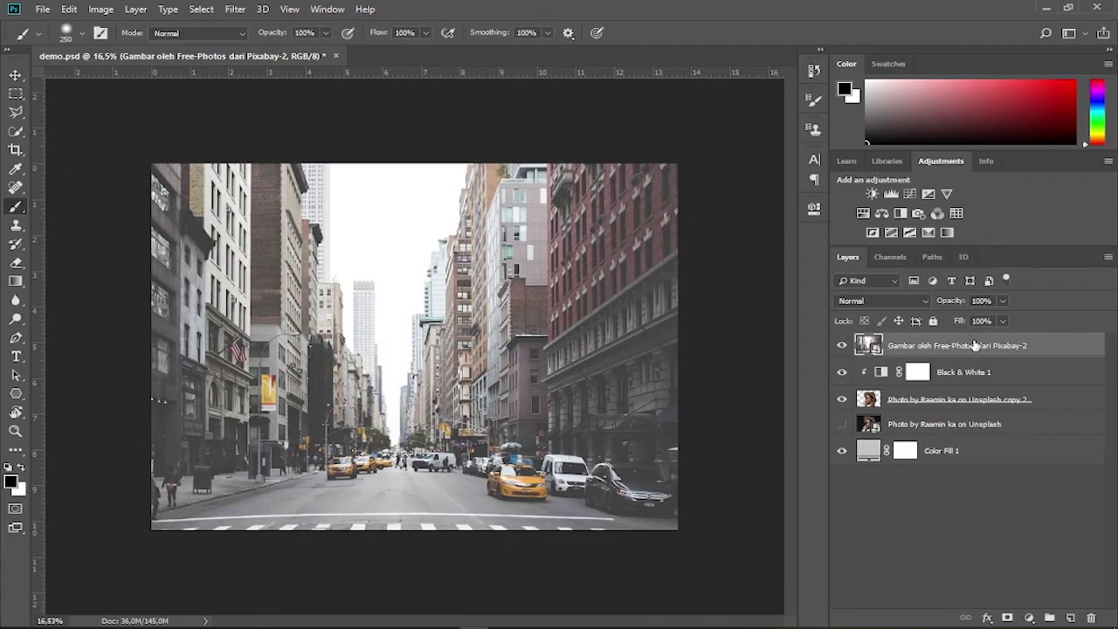
drag(959, 303, 902, 319)
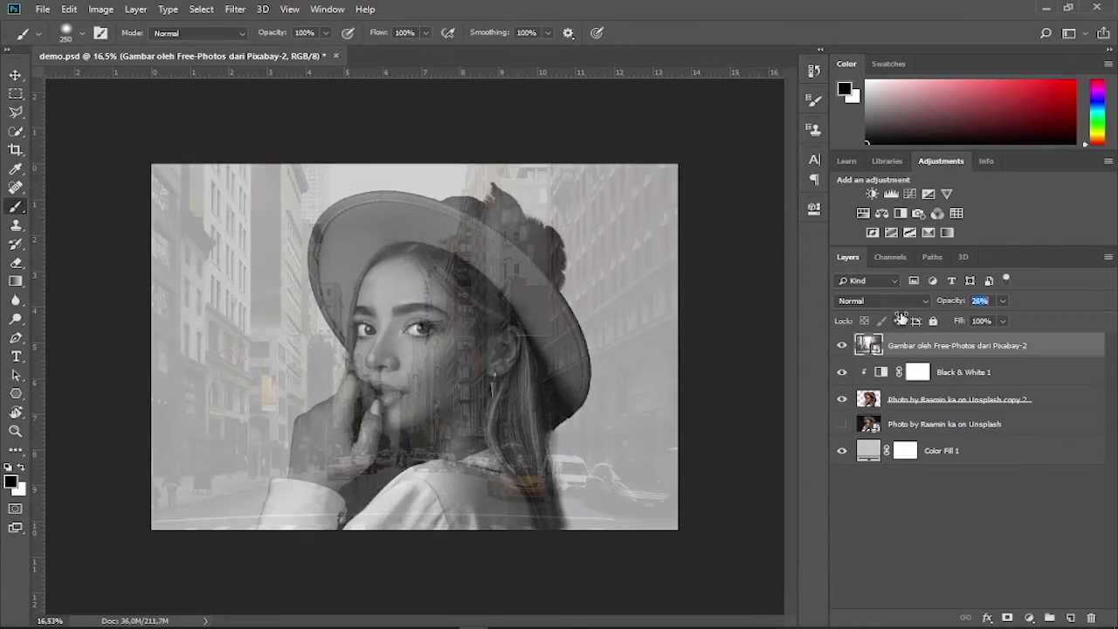
- Move and transform the city layer over the portrait, then restore it to 100% opacity
click(16, 75)
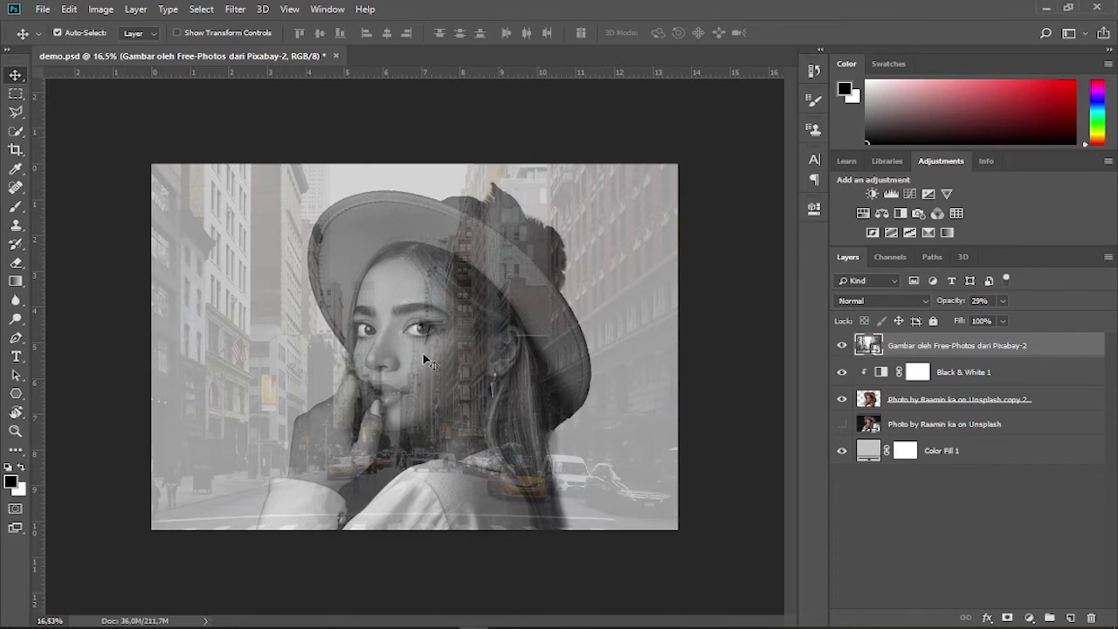
drag(468, 399, 555, 528)
key(ctrl+t)
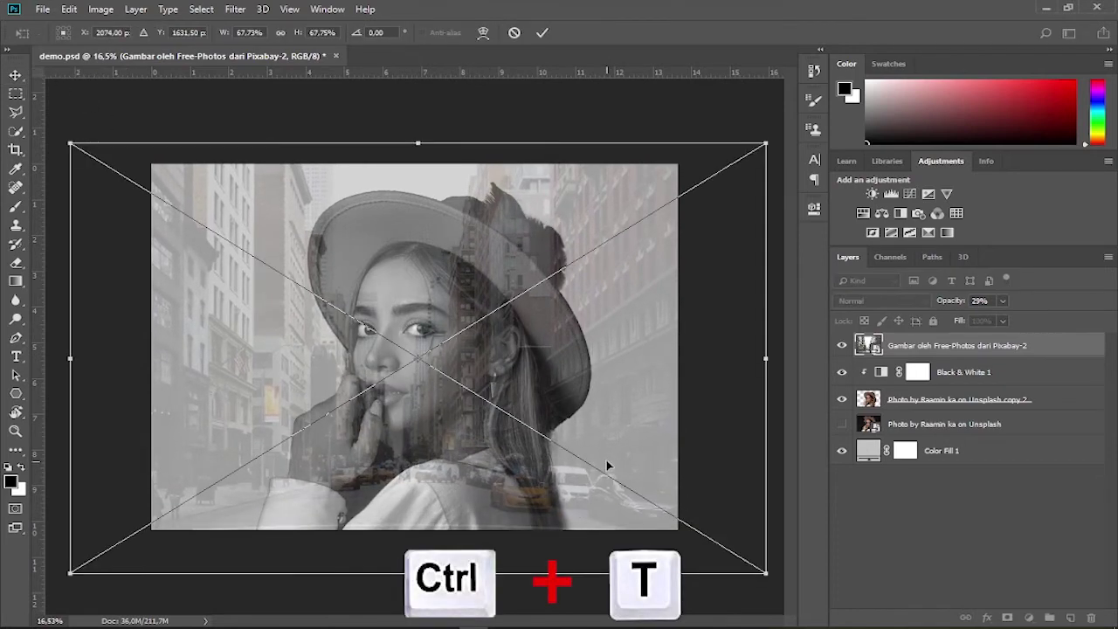
drag(530, 375, 536, 376)
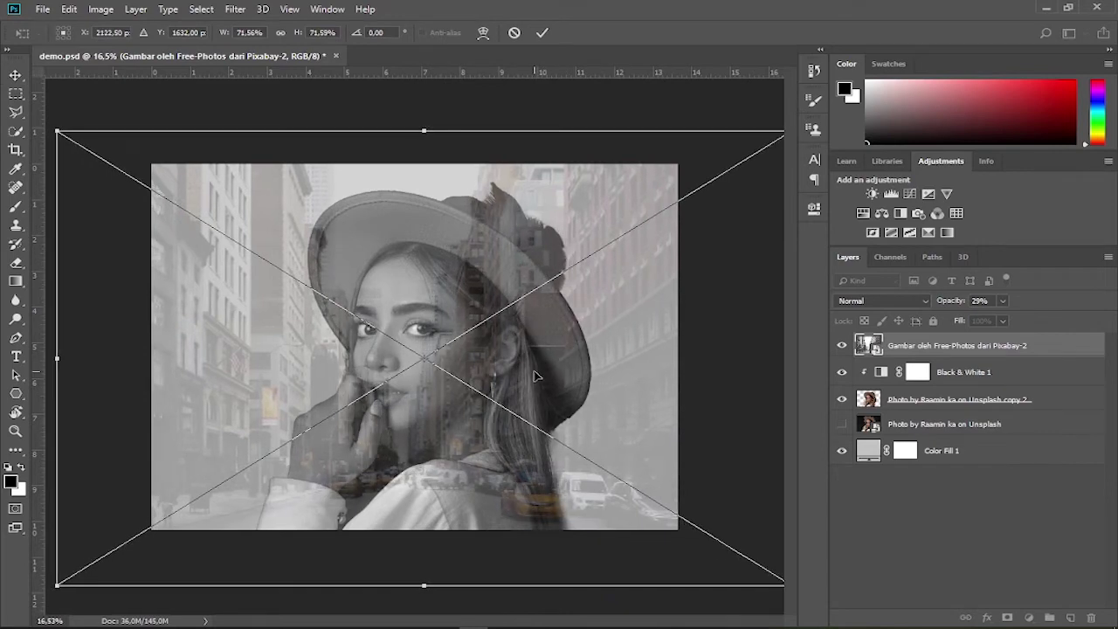
scroll(536, 376, down, 2)
drag(730, 166, 735, 163)
scroll(602, 366, up, 3)
drag(594, 579, 594, 558)
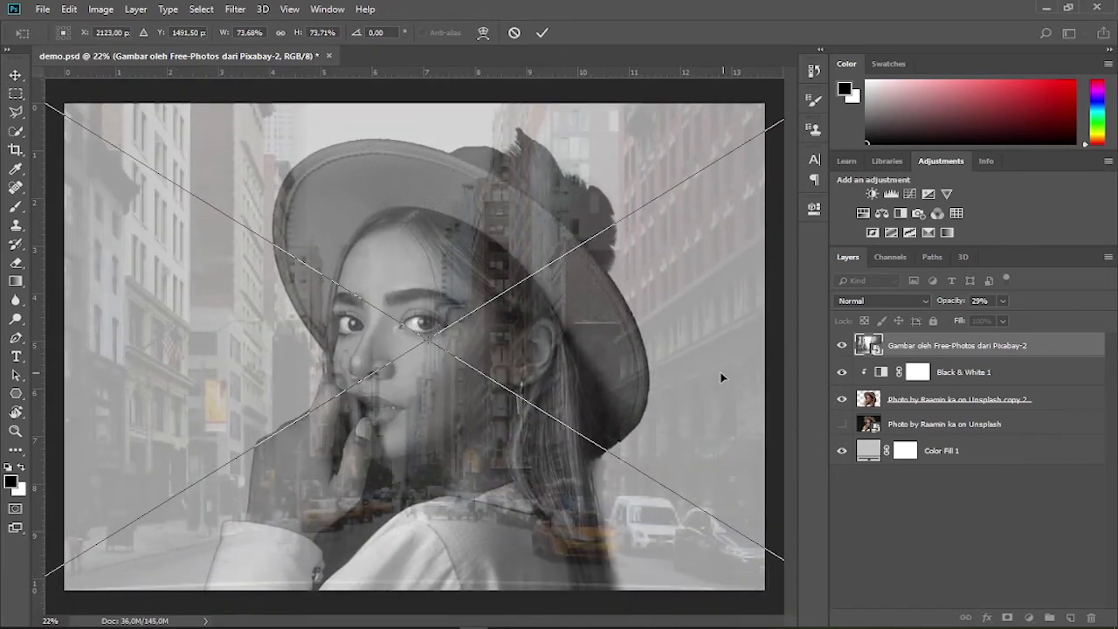
click(542, 33)
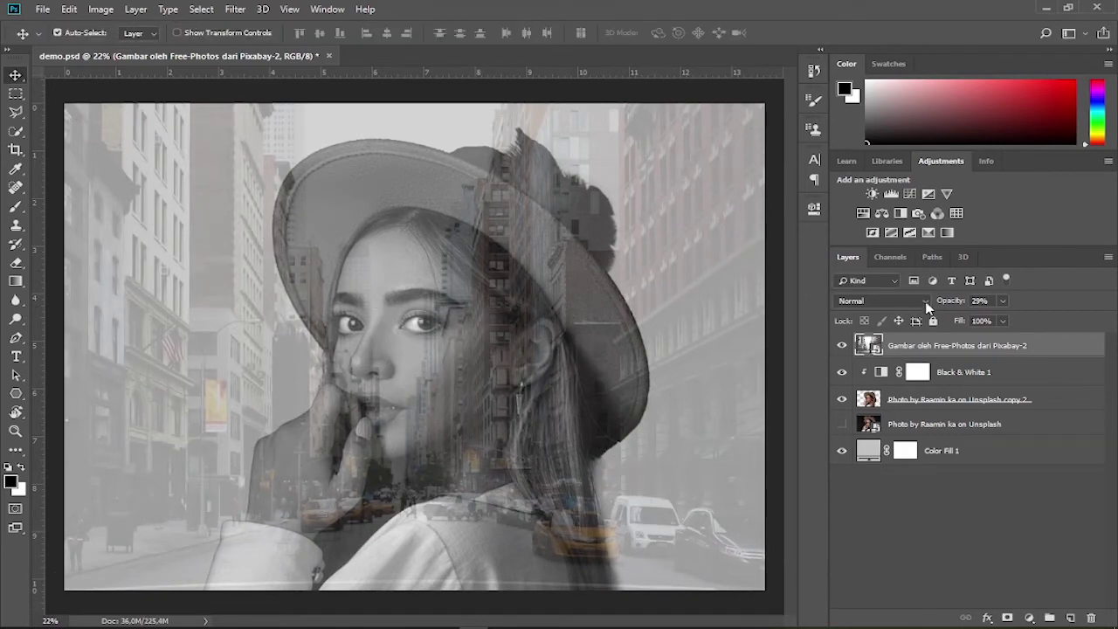
drag(950, 305, 1080, 310)
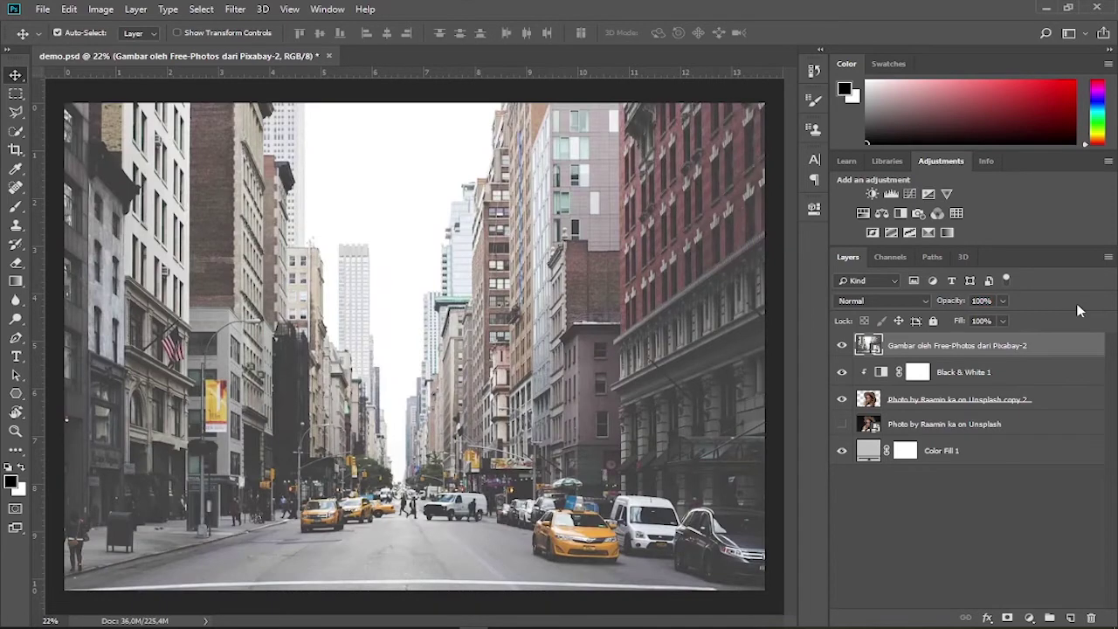
- Clip the city street layer to the portrait copy and set its blend mode to Lighten
right_click(938, 348)
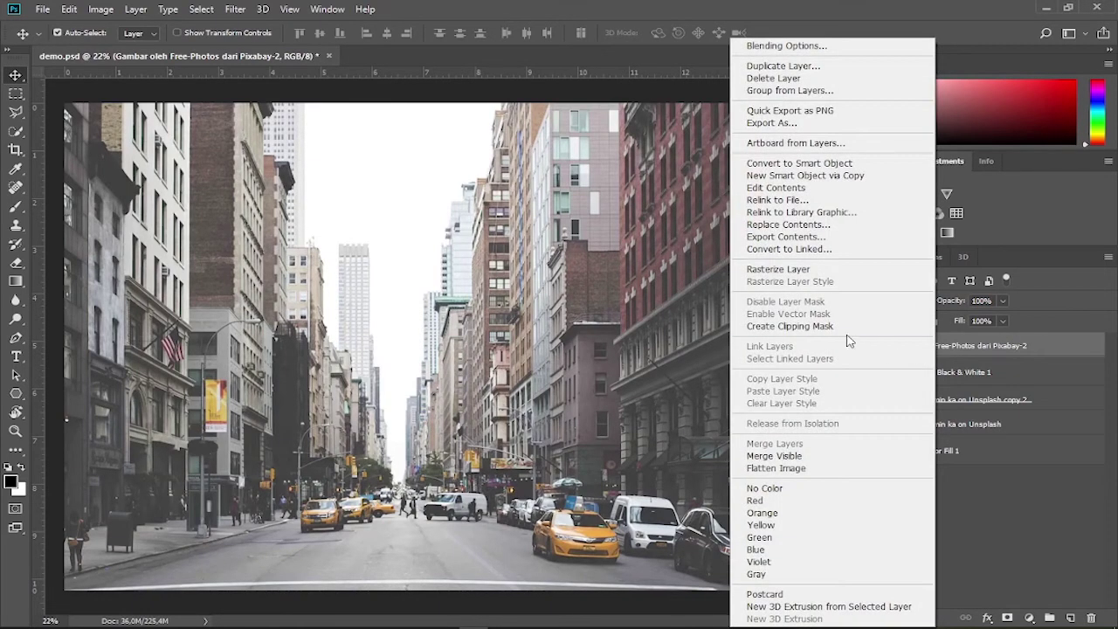
click(844, 334)
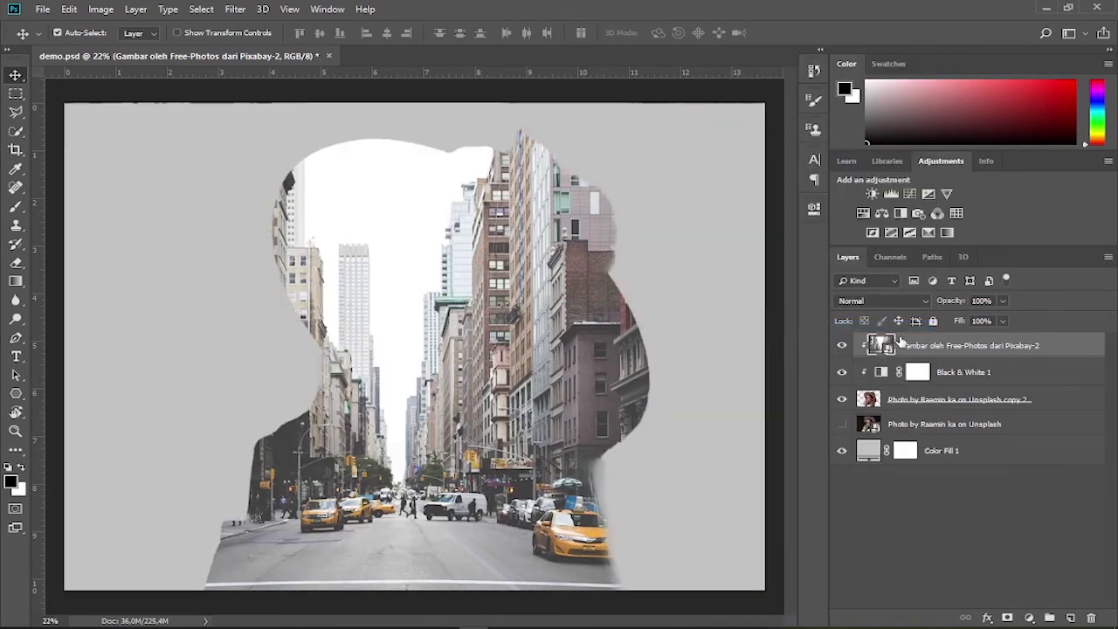
click(896, 302)
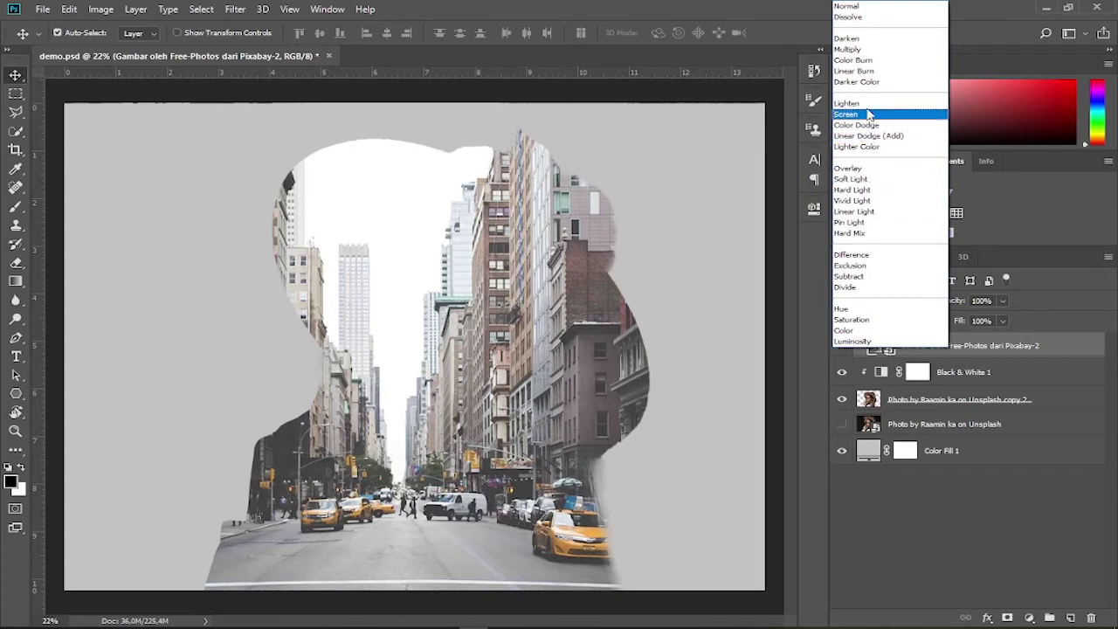
click(869, 107)
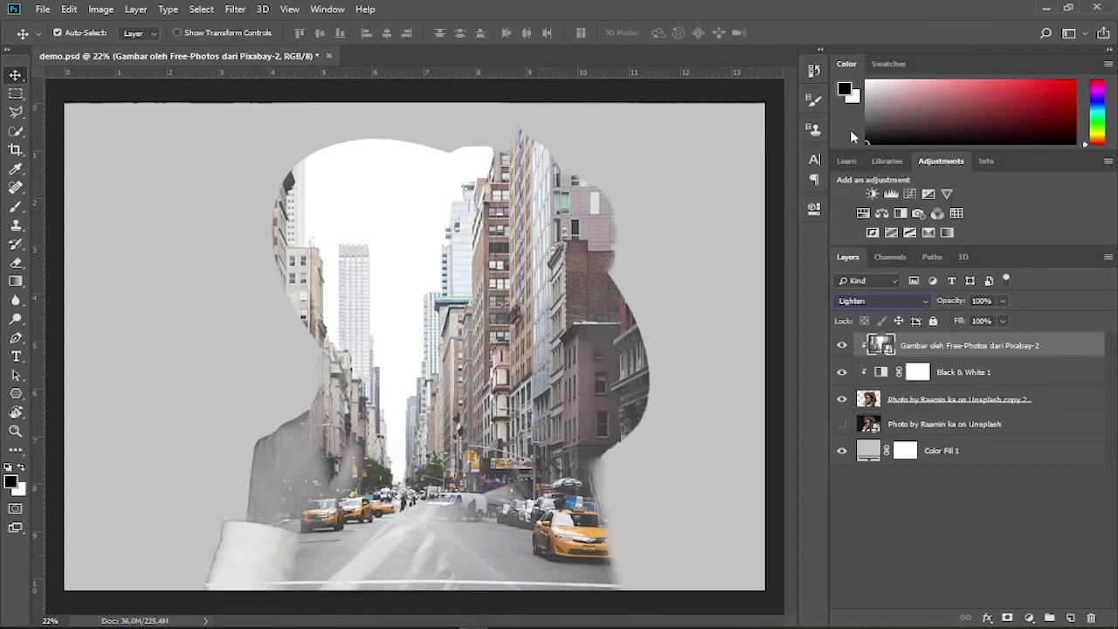
double_click(969, 346)
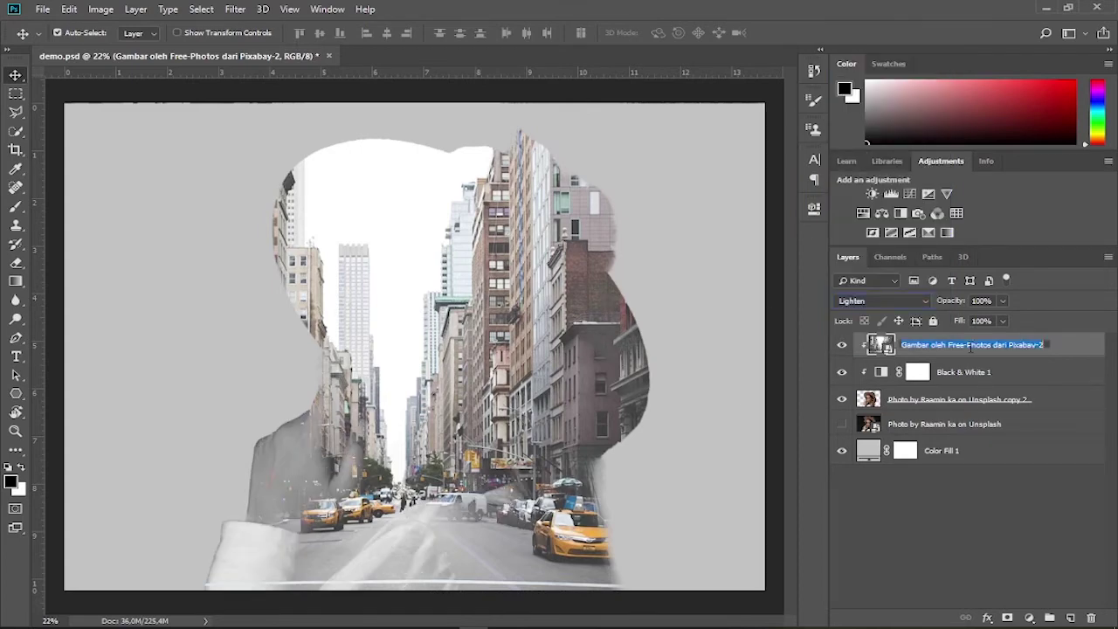
- Rename the city layer 'Image 2' and the portrait copy 'Image 1', then add a white layer mask to Image 2
text(Ima)
key(Return)
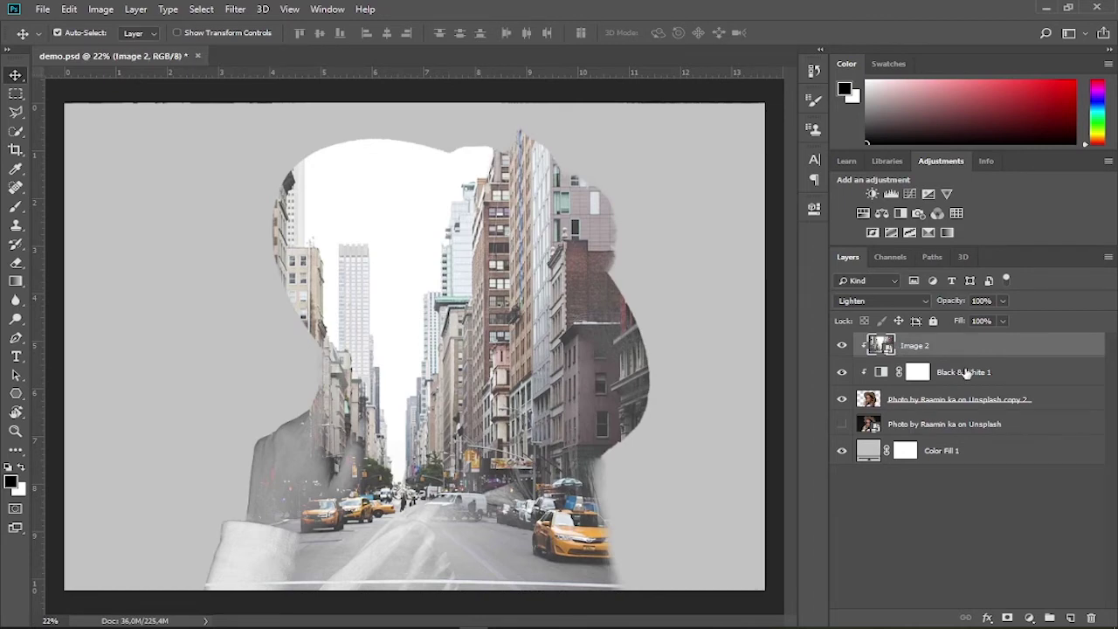
double_click(952, 399)
text(Image 1)
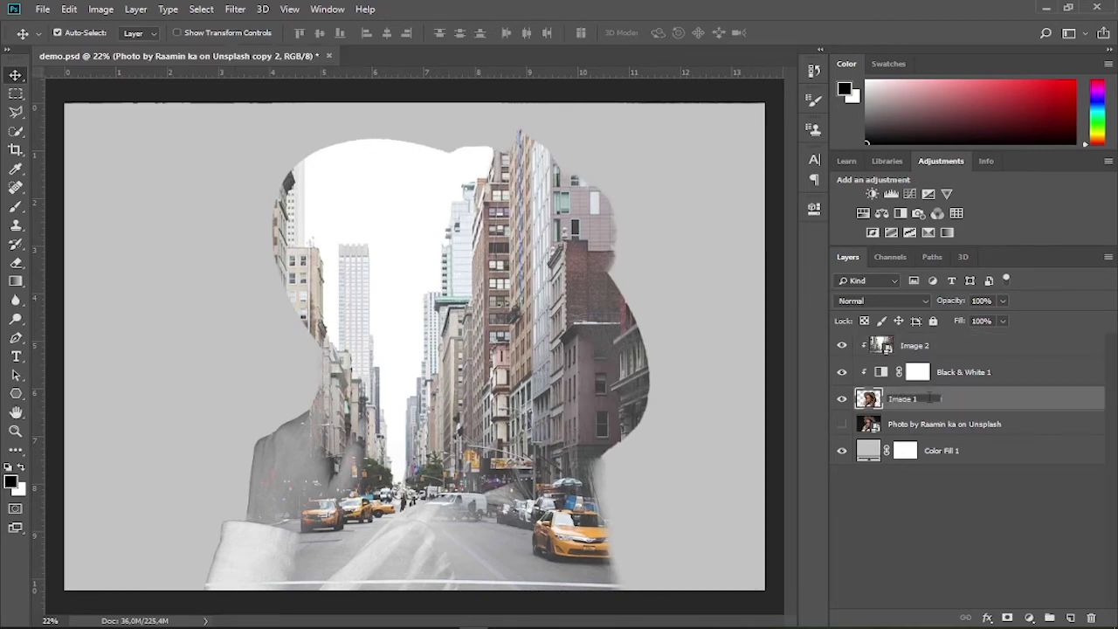
key(Return)
click(946, 349)
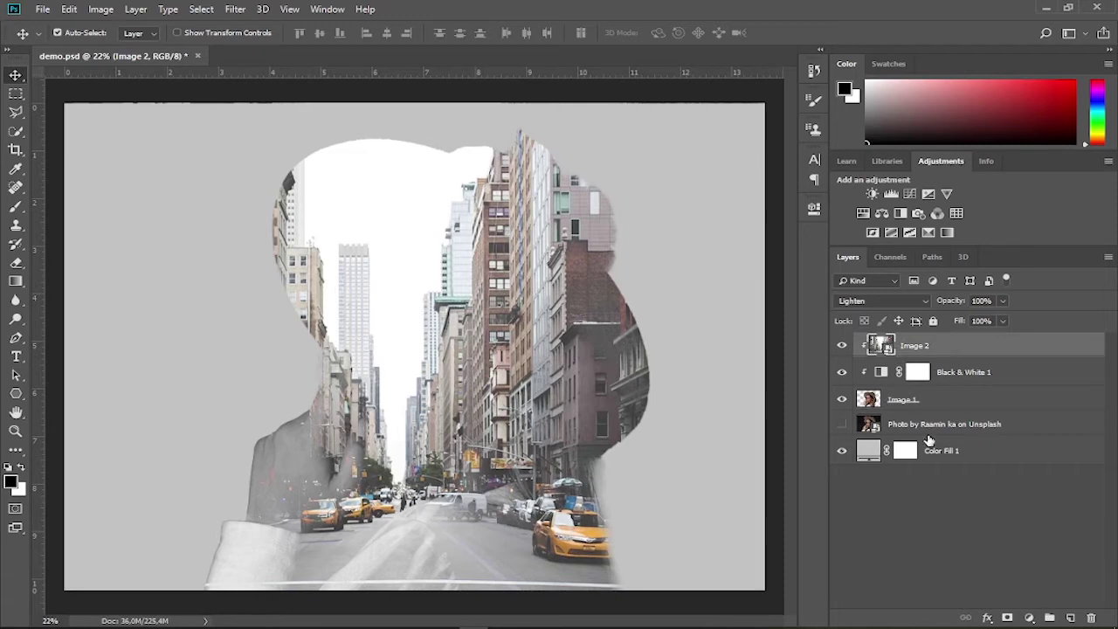
click(1008, 618)
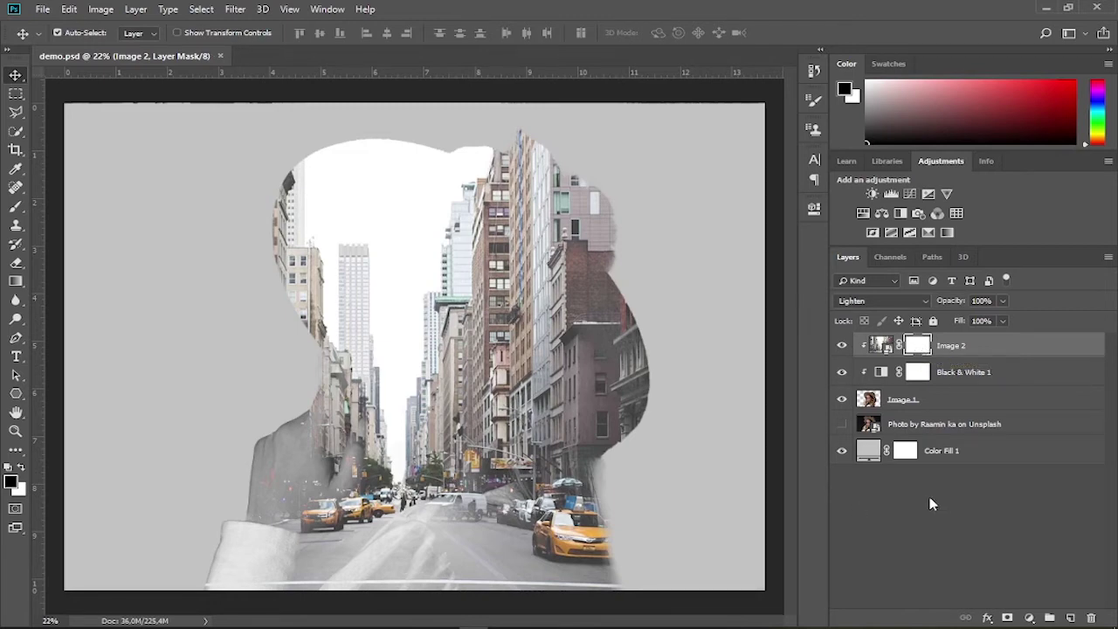
- Set the Black & White 1 layer's opacity to 50%
click(958, 376)
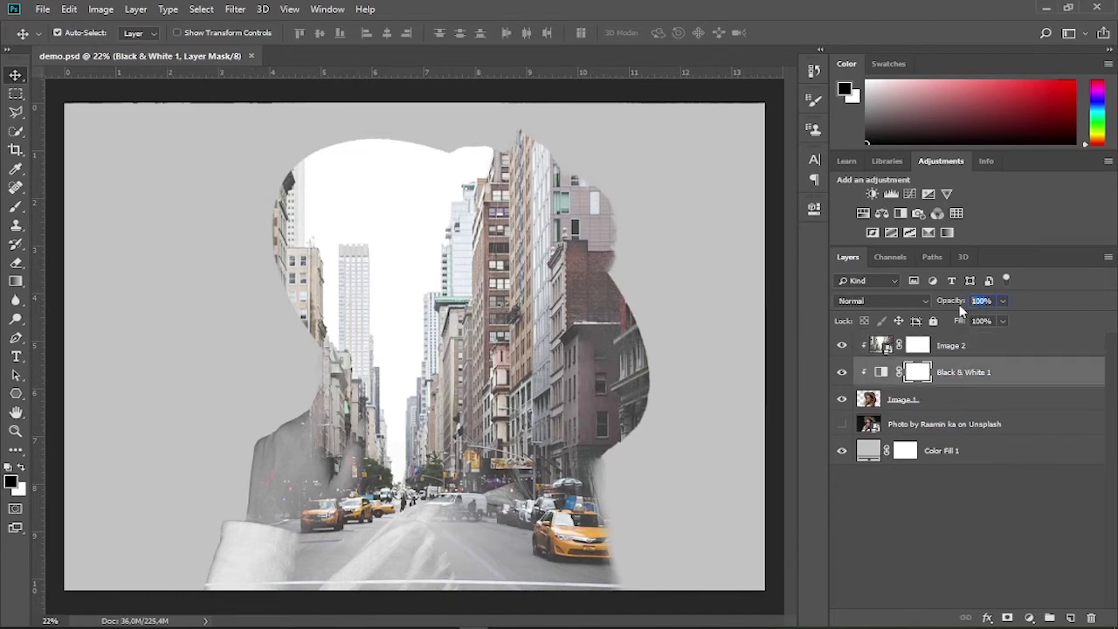
text(50)
key(Return)
- Paint black on Image 2's mask with a 600 px, 0% hardness brush to reveal the face
click(919, 347)
drag(16, 206, 78, 214)
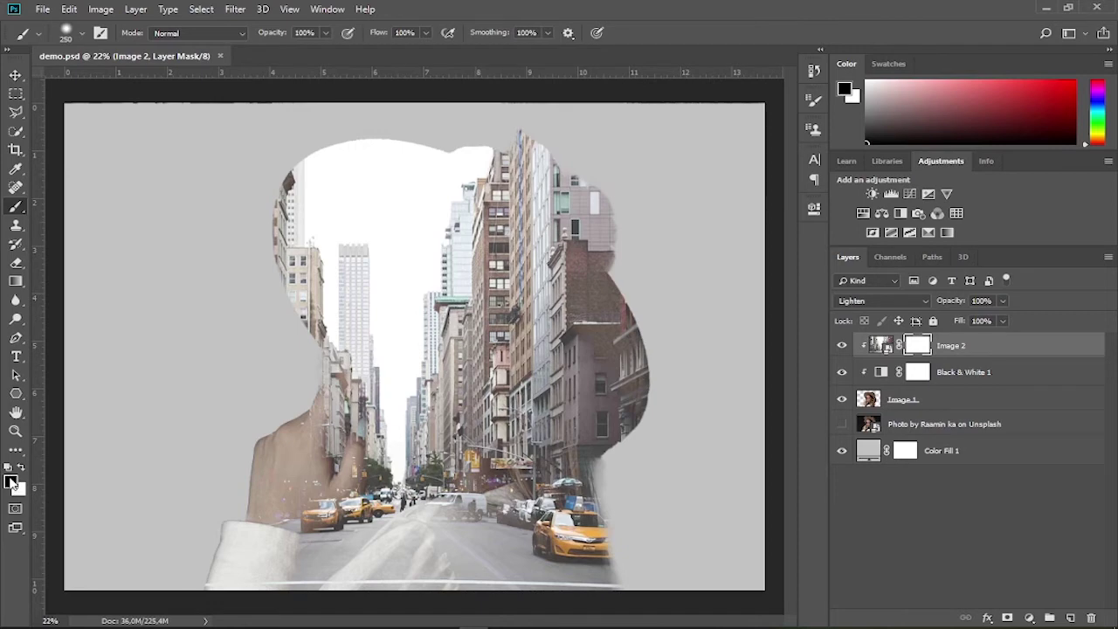
click(21, 467)
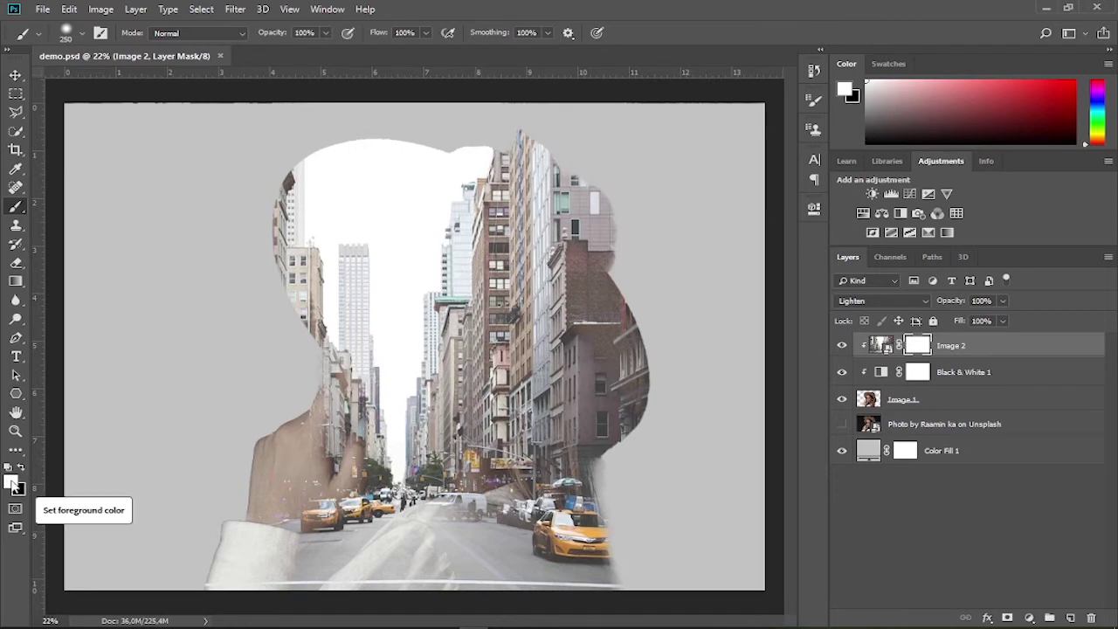
click(21, 469)
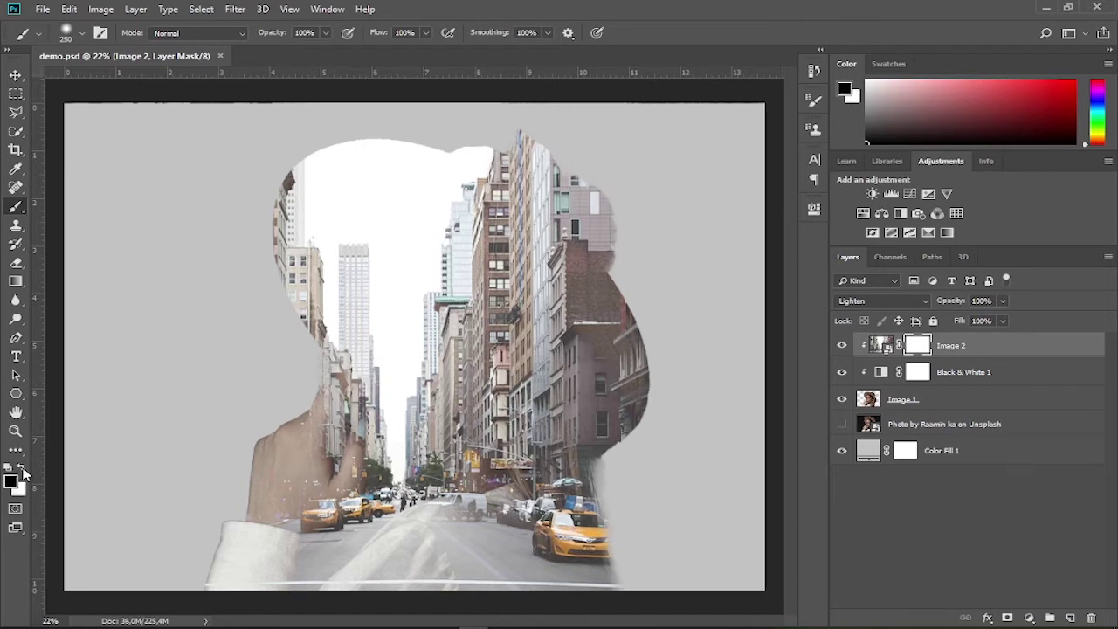
key(bracketright)
key(bracketright)
key(bracketright)
click(80, 33)
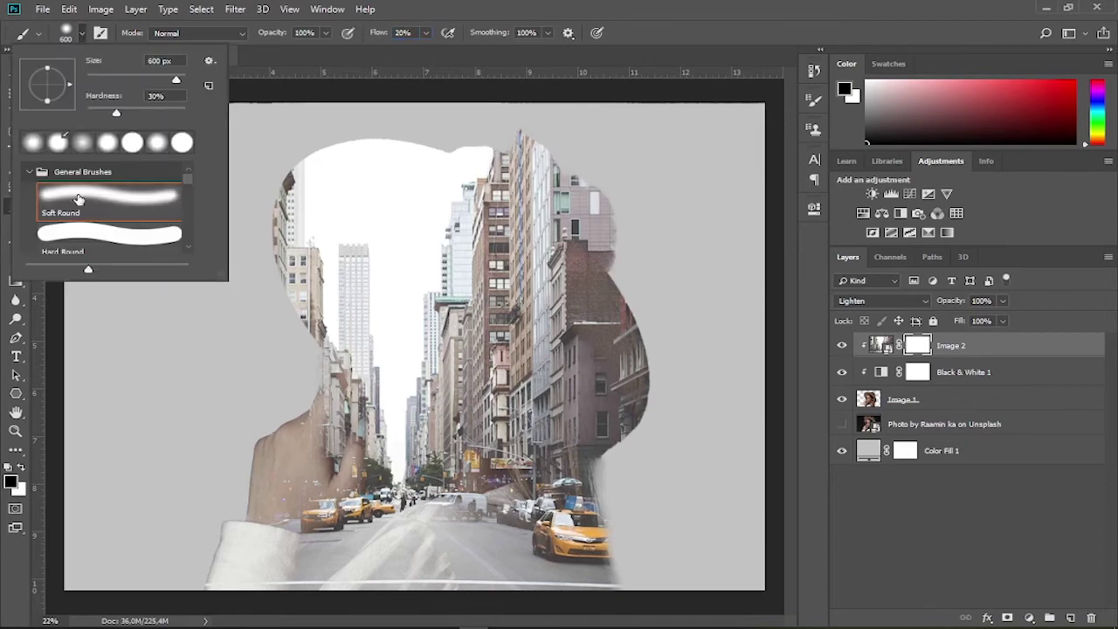
drag(88, 112, 91, 114)
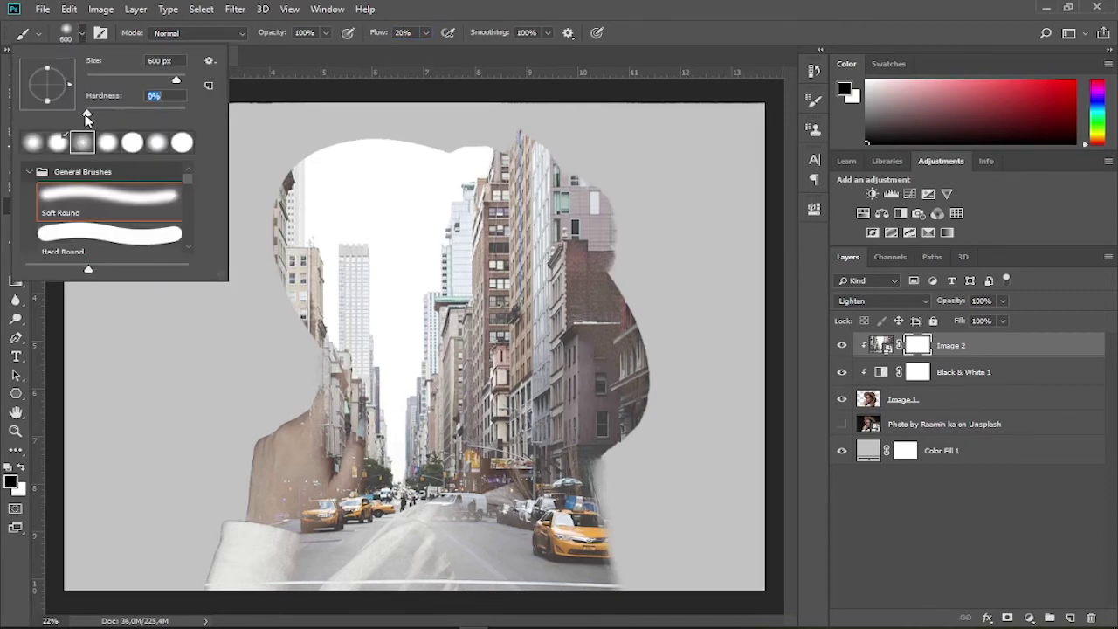
click(673, 8)
mouse_move(387, 250)
mouse_down()
mouse_move(375, 374)
mouse_move(423, 303)
mouse_move(405, 322)
mouse_up()
- At 15% brush flow, soften the hair's top edge and reveal the lips, chin and fingers
key(bracketleft)
key(bracketleft)
key(bracketleft)
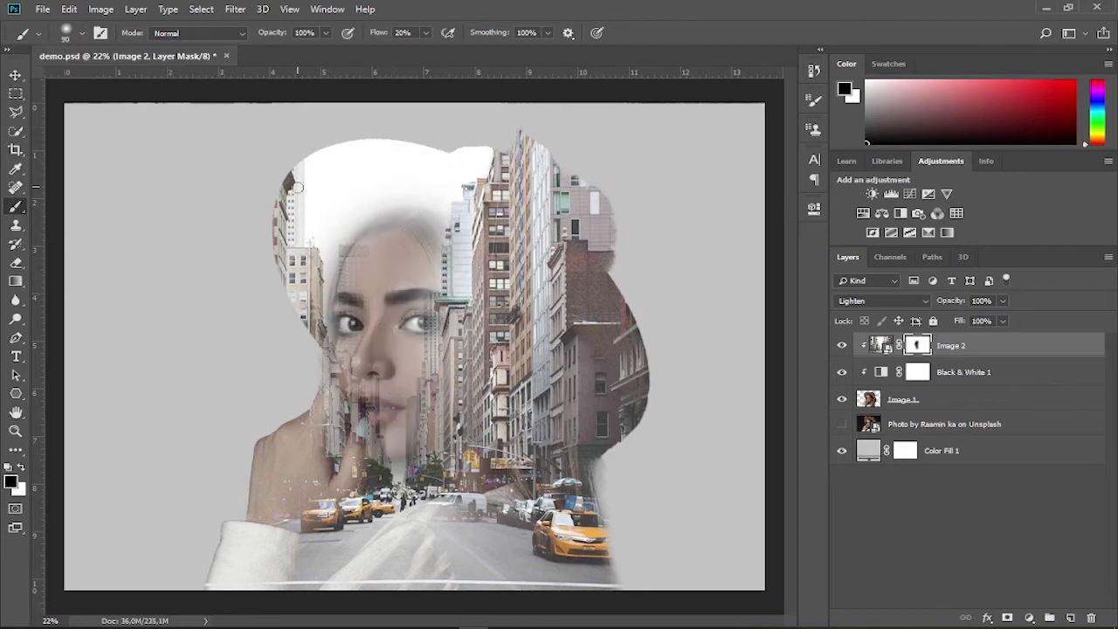
key(bracketleft)
key(bracketleft)
drag(284, 167, 512, 150)
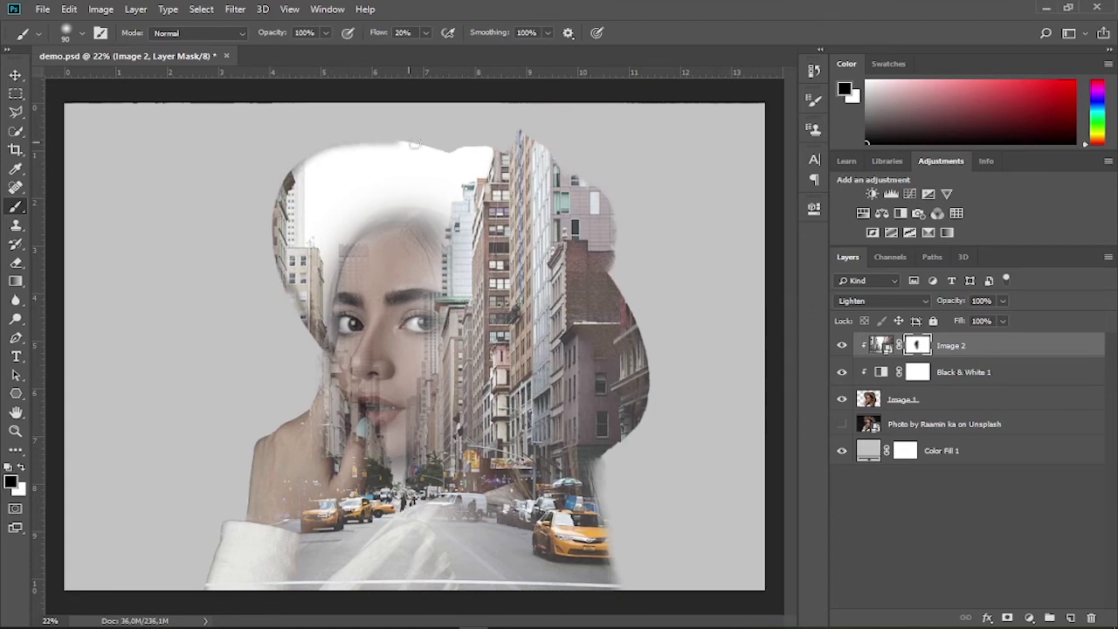
key(bracketright)
key(bracketright)
key(bracketright)
click(374, 39)
text(15)
mouse_move(349, 187)
mouse_down()
mouse_move(481, 209)
mouse_move(472, 323)
mouse_up()
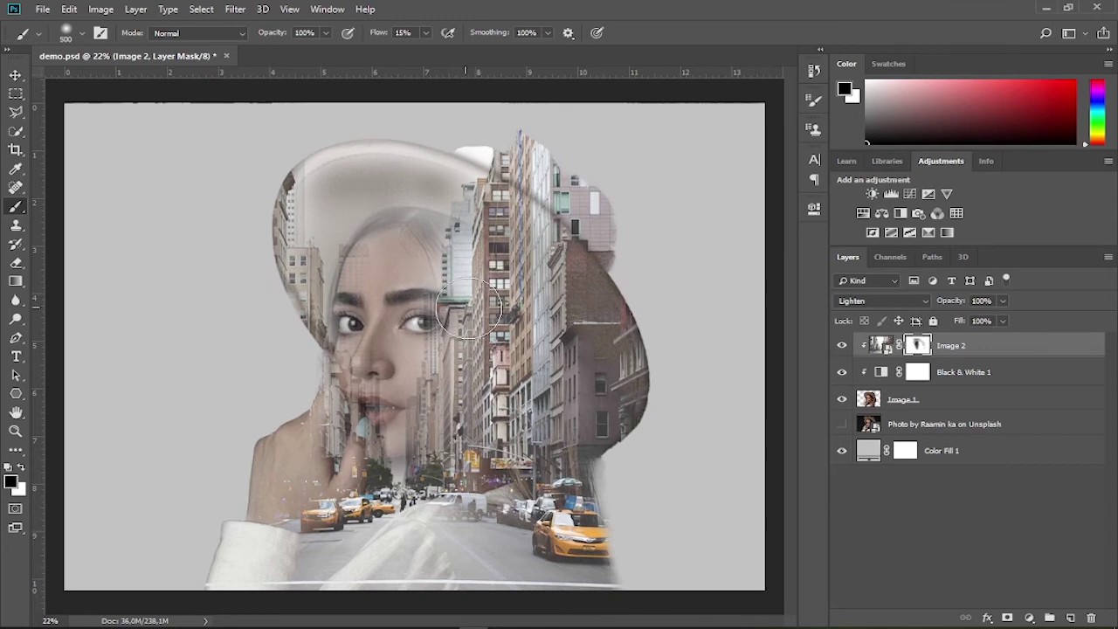
key(bracketleft)
key(bracketright)
key(bracketright)
key(bracketright)
mouse_move(524, 139)
mouse_down()
mouse_move(628, 254)
mouse_move(480, 149)
mouse_up()
drag(353, 394, 306, 354)
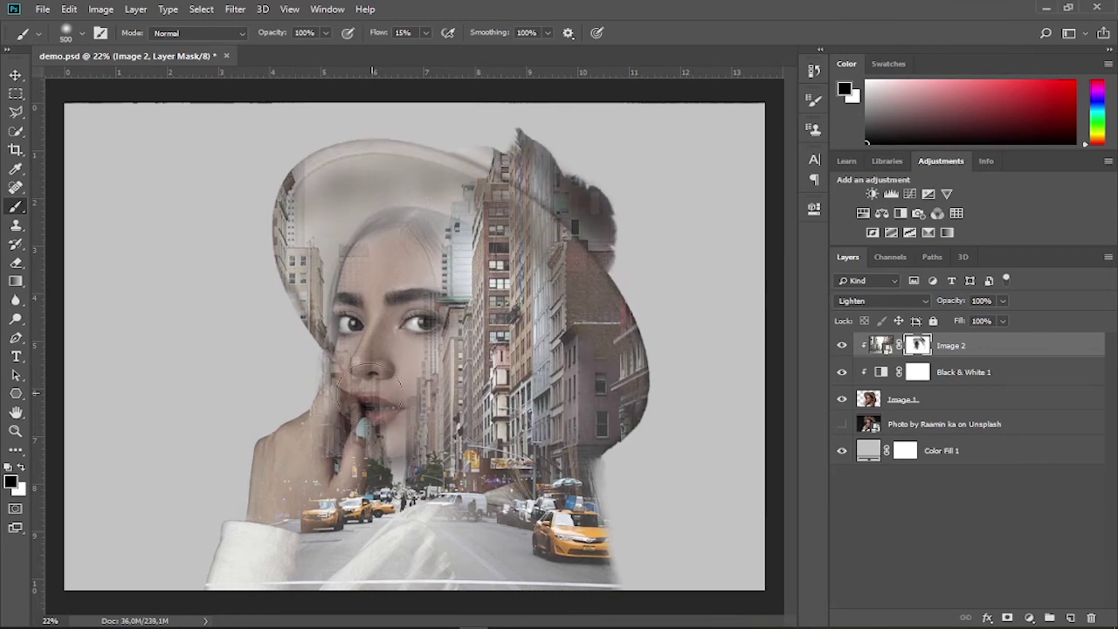
- Reveal the hair above the forehead and the white shirt, blending in more street buildings
key(bracketleft)
key(bracketleft)
key(bracketleft)
mouse_move(419, 214)
mouse_down()
mouse_move(356, 232)
mouse_move(492, 278)
mouse_up()
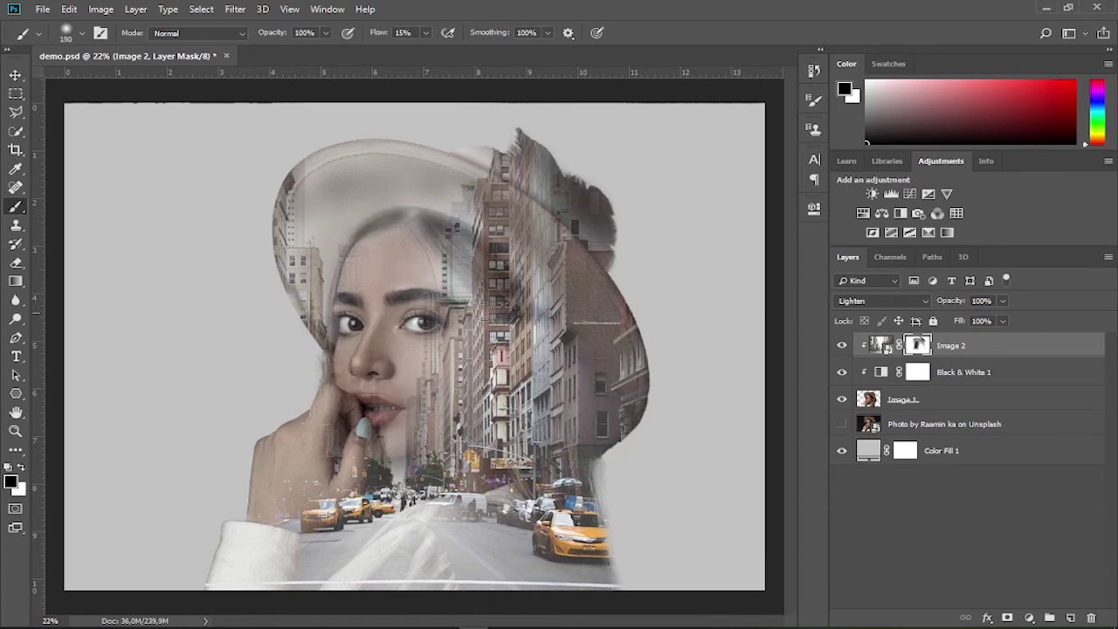
key(bracketleft)
key(bracketleft)
key(bracketleft)
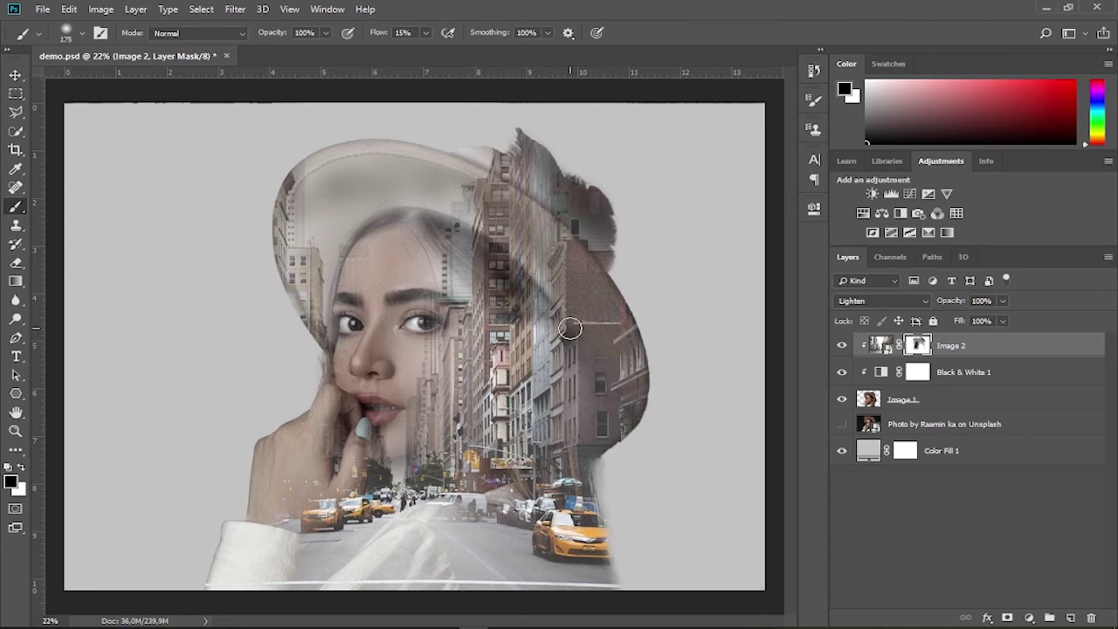
key(bracketright)
key(bracketright)
key(bracketright)
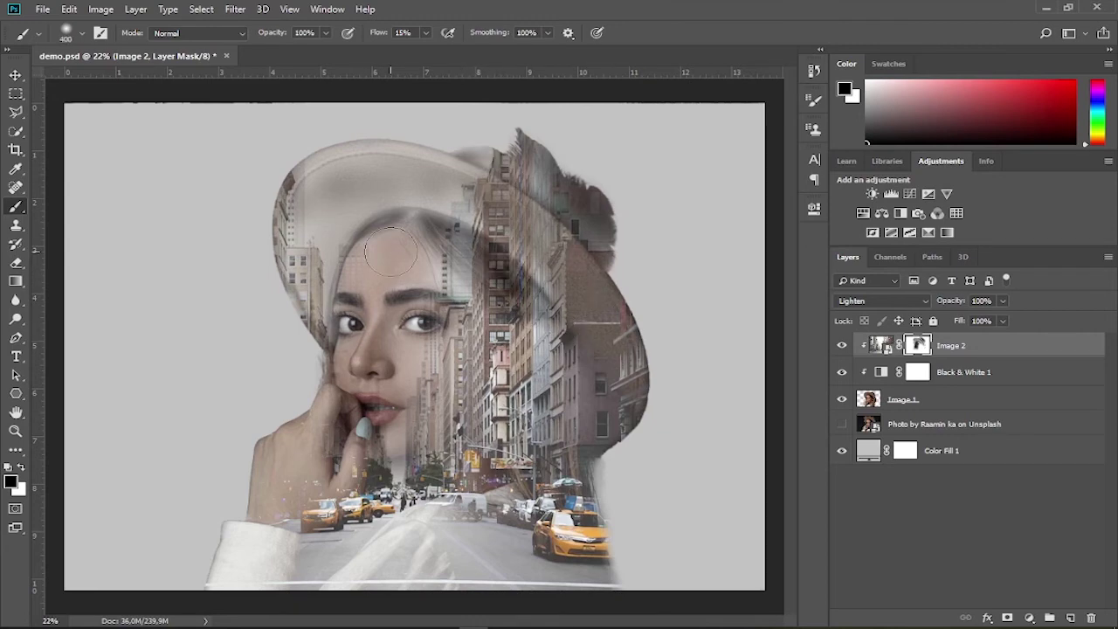
key(bracketright)
key(bracketright)
key(bracketright)
mouse_move(464, 544)
mouse_down()
mouse_move(212, 586)
mouse_move(319, 572)
mouse_move(273, 550)
mouse_up()
mouse_move(557, 347)
mouse_down()
mouse_move(572, 419)
mouse_move(568, 511)
mouse_move(533, 410)
mouse_move(502, 434)
mouse_move(533, 393)
mouse_move(507, 459)
mouse_up()
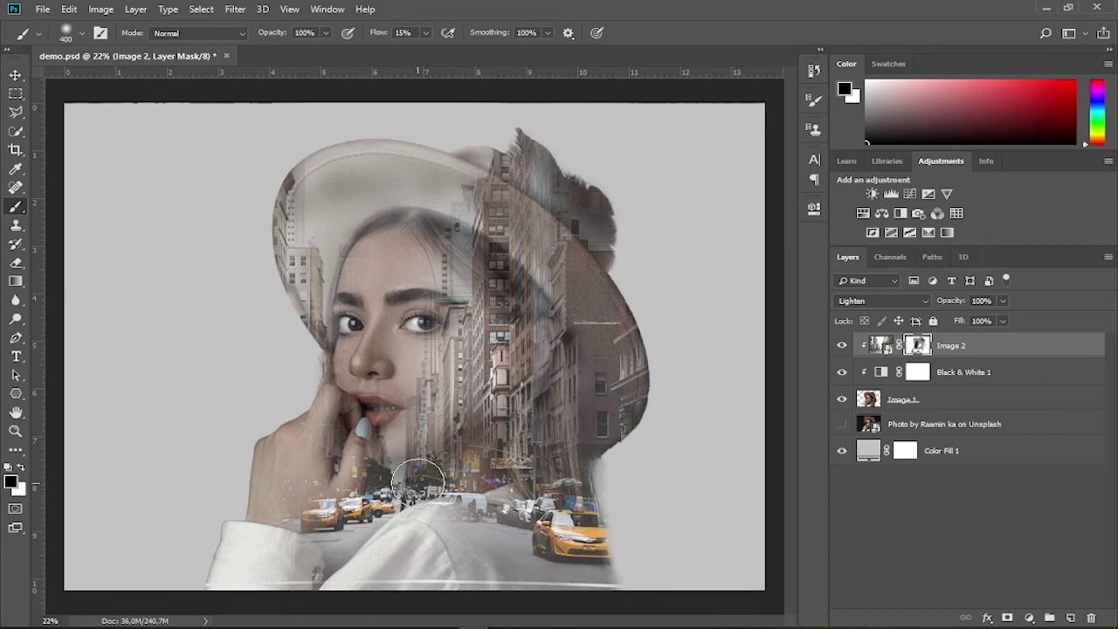
key(bracketright)
key(bracketright)
key(bracketright)
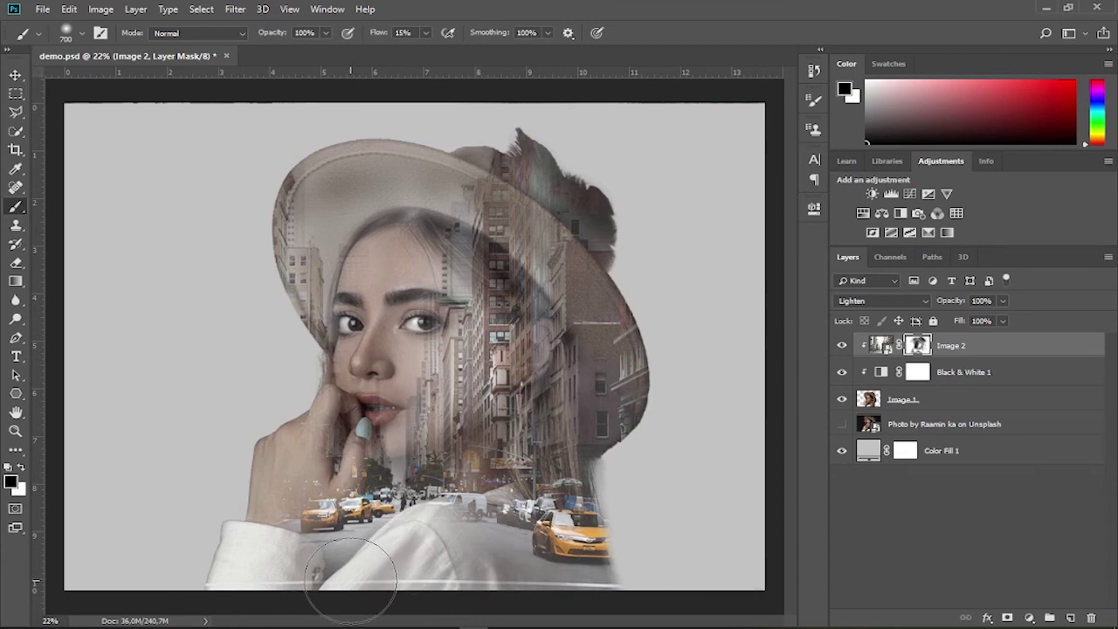
- Touch up the mask in white and black to clear city detail from the hair and hat edges
click(23, 469)
key(bracketright)
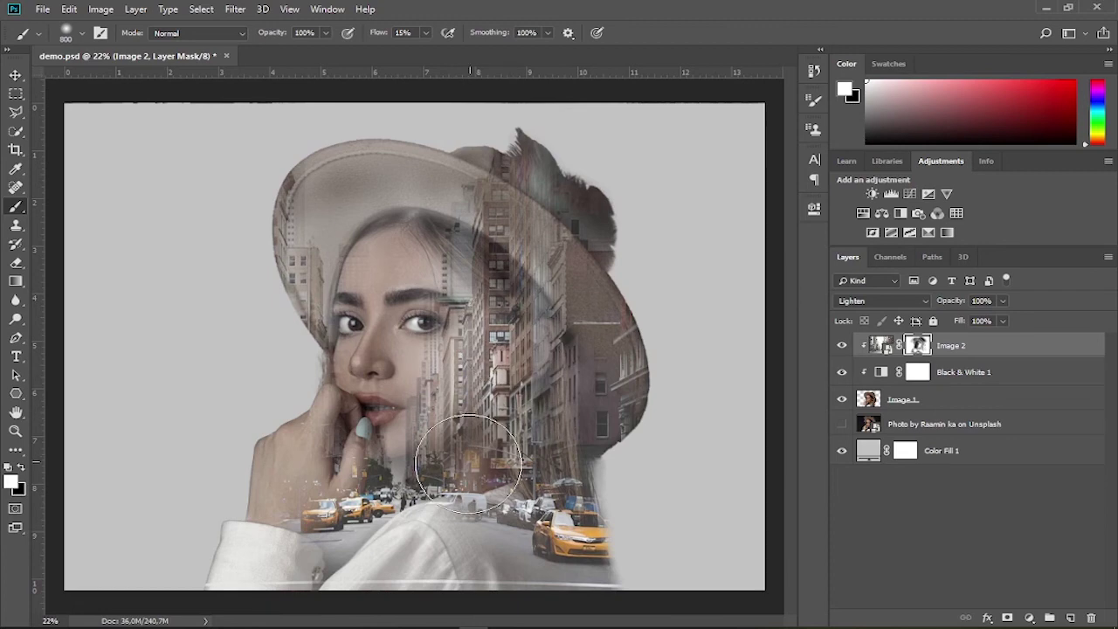
key(bracketleft)
key(bracketleft)
key(bracketleft)
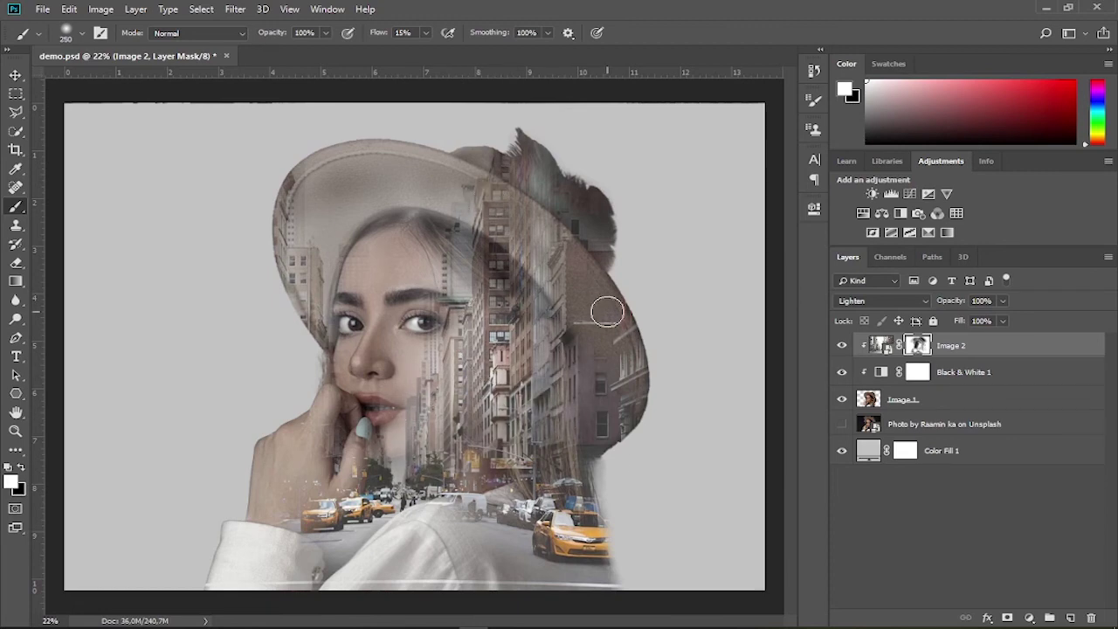
alt+scroll(410, 411, up, 2)
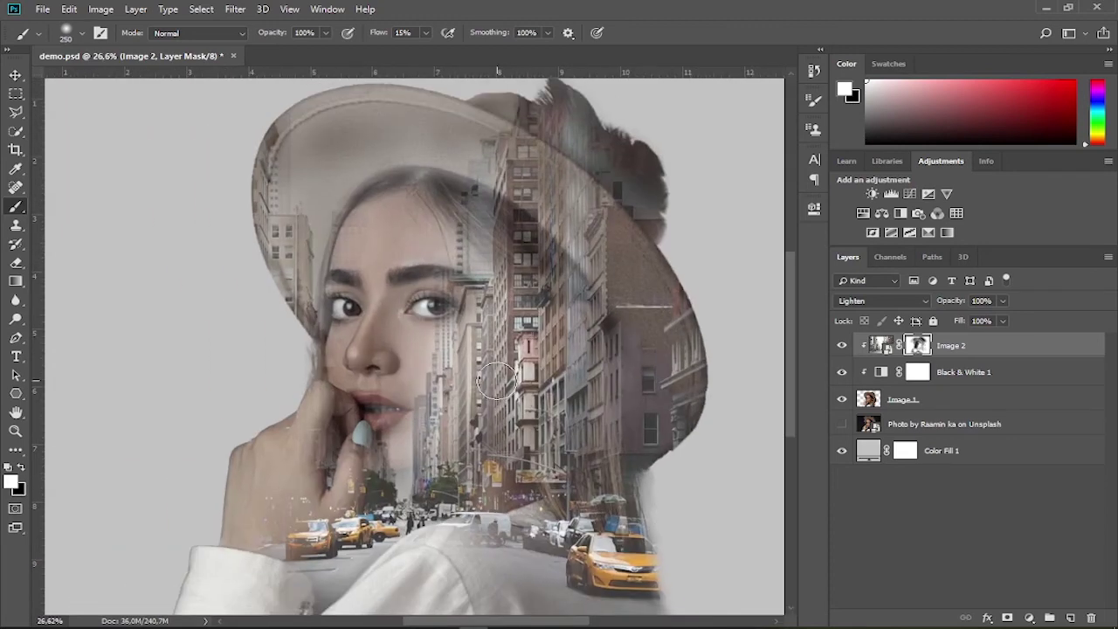
key(bracketright)
key(bracketright)
key(bracketright)
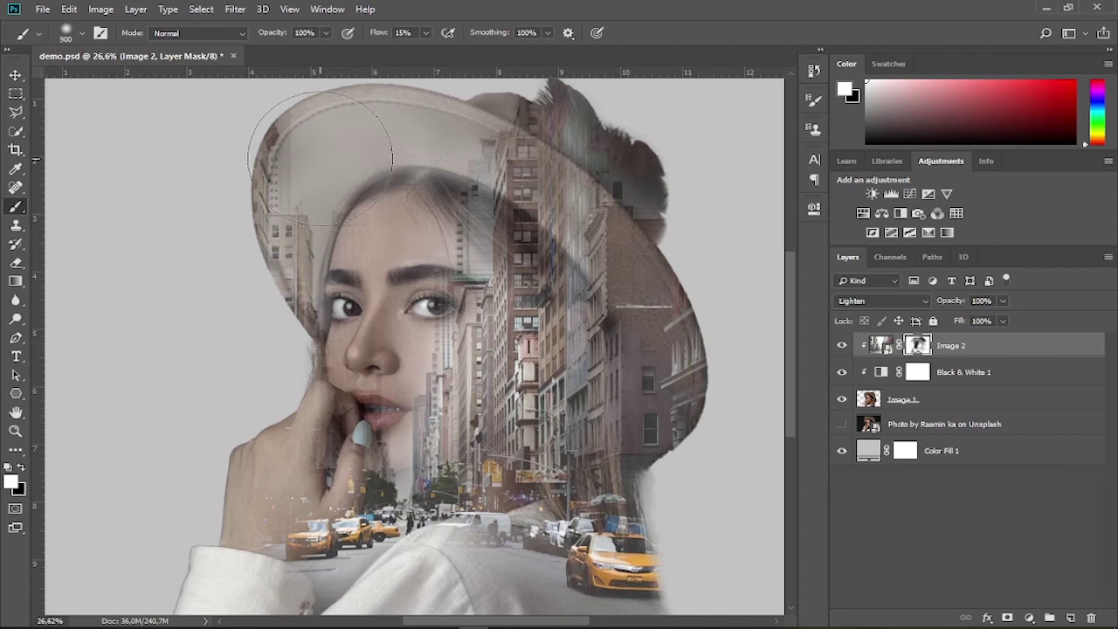
scroll(599, 350, up, 2)
key(x)
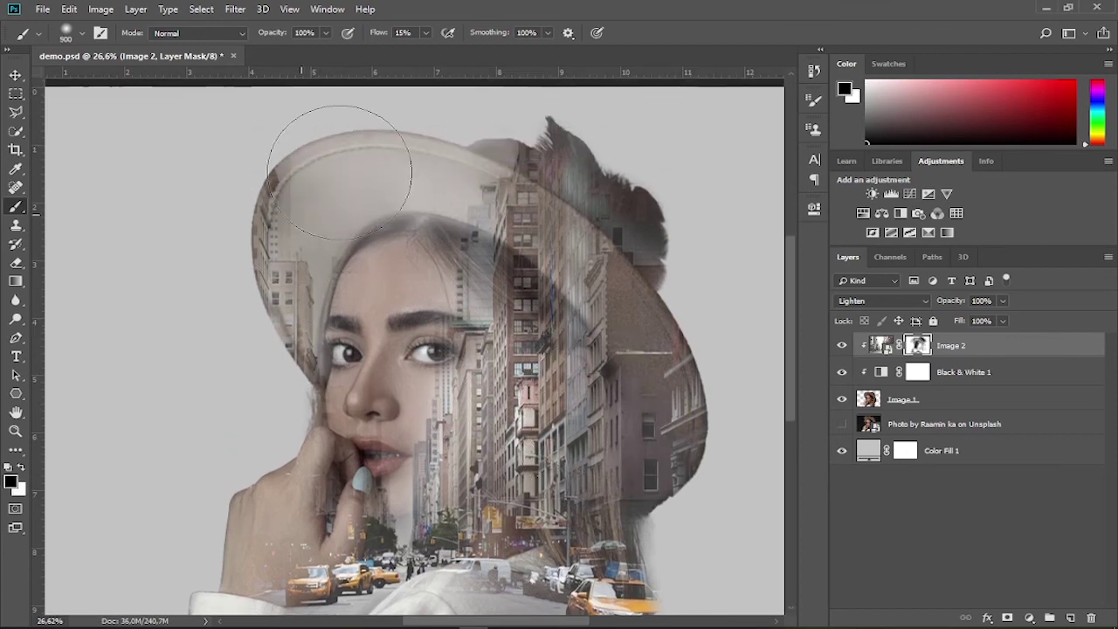
scroll(711, 219, up, 2)
alt+scroll(711, 224, down, 2)
key(bracketleft)
key(bracketleft)
key(bracketleft)
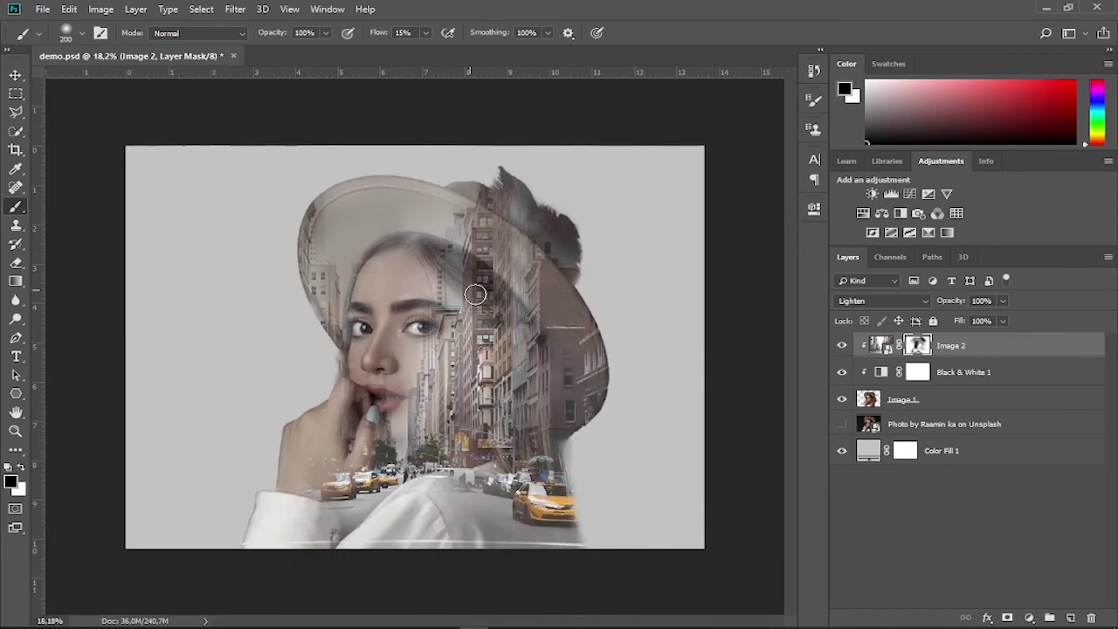
drag(476, 294, 434, 238)
drag(320, 201, 350, 186)
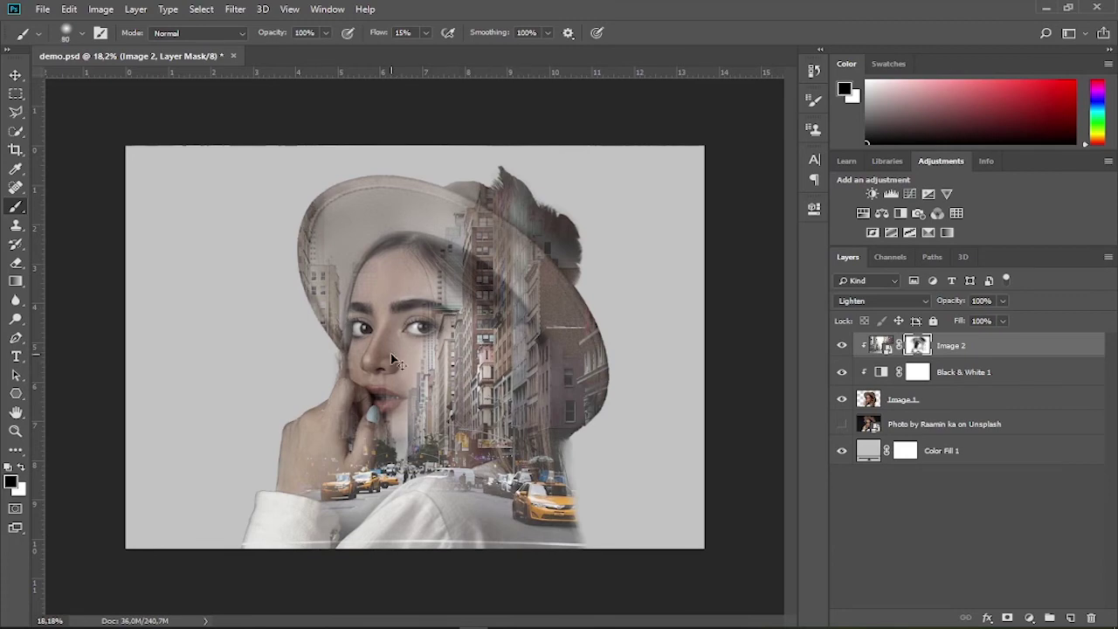
scroll(457, 249, up, 4)
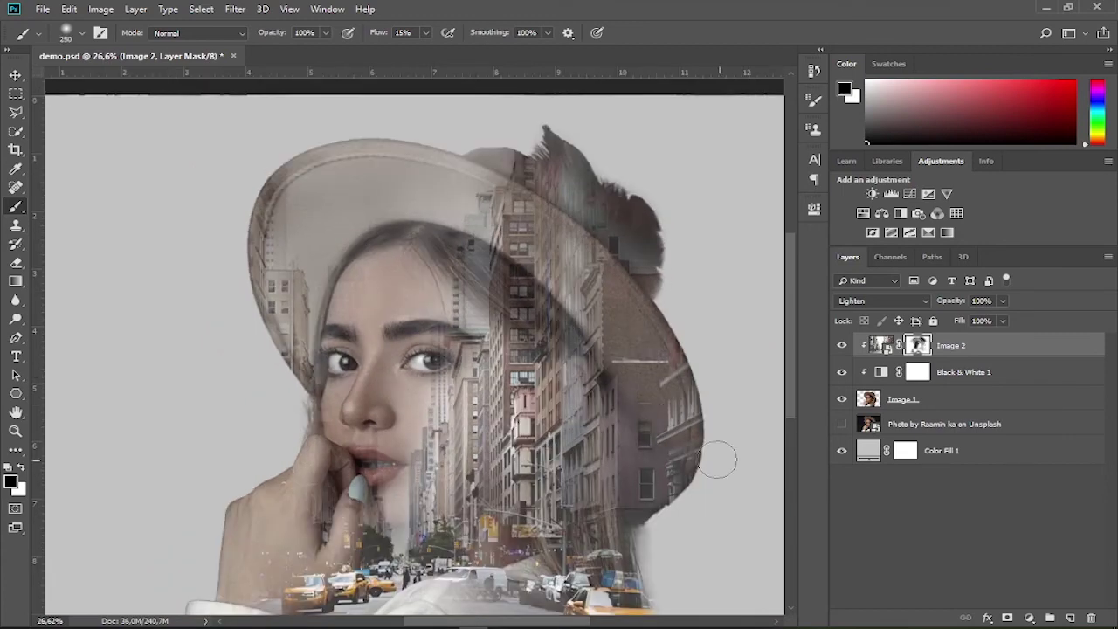
scroll(682, 474, down, 2)
click(880, 345)
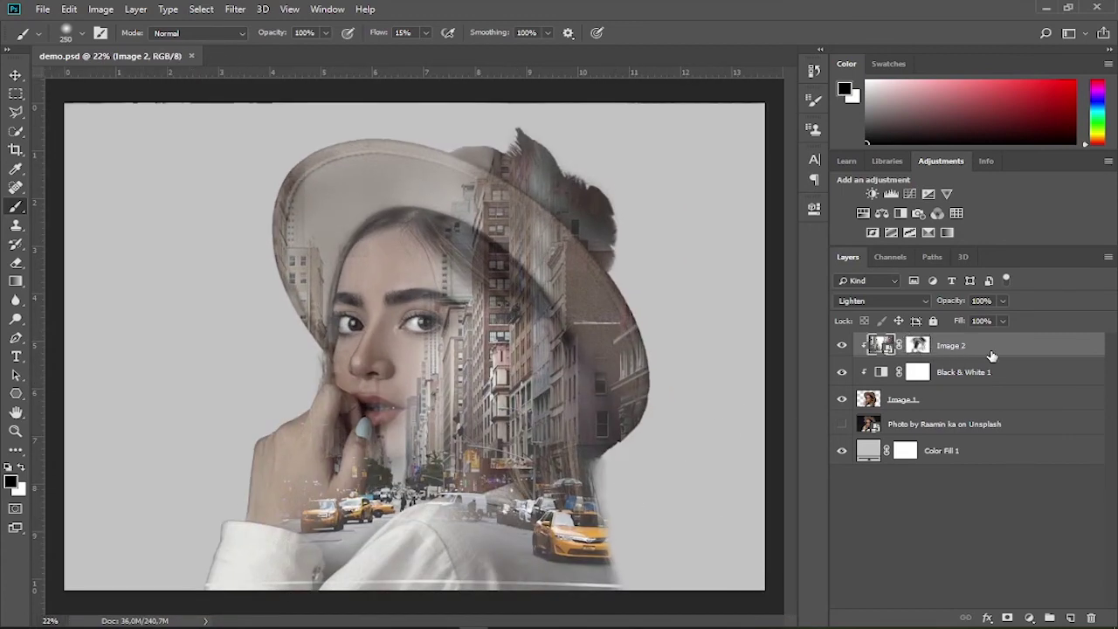
- Add a Curves adjustment layer clipped to Image 2
click(1031, 616)
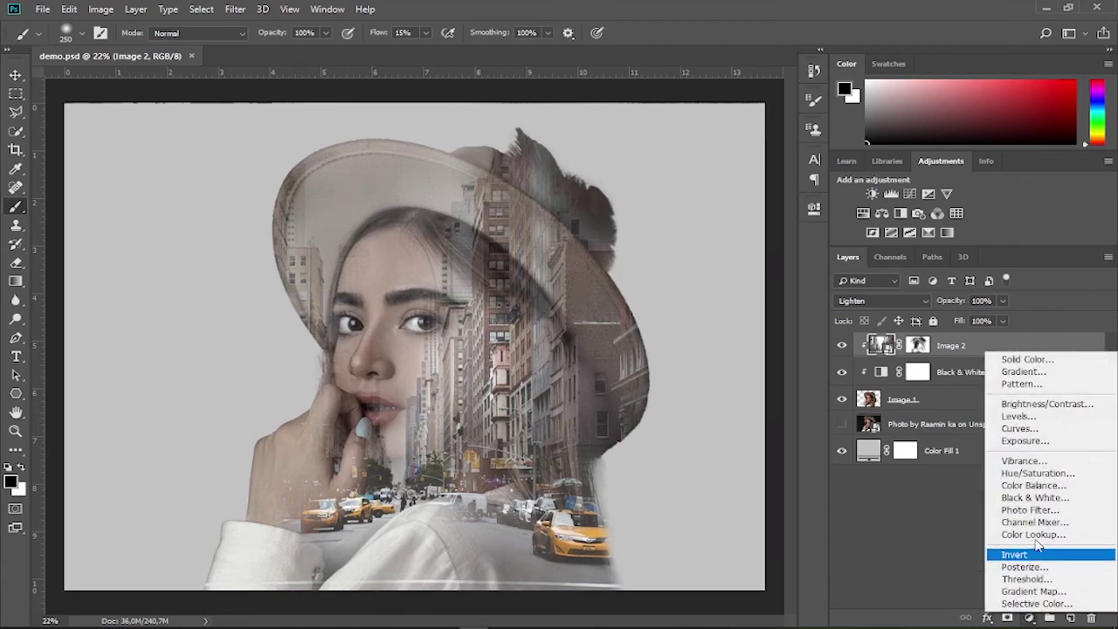
click(1047, 430)
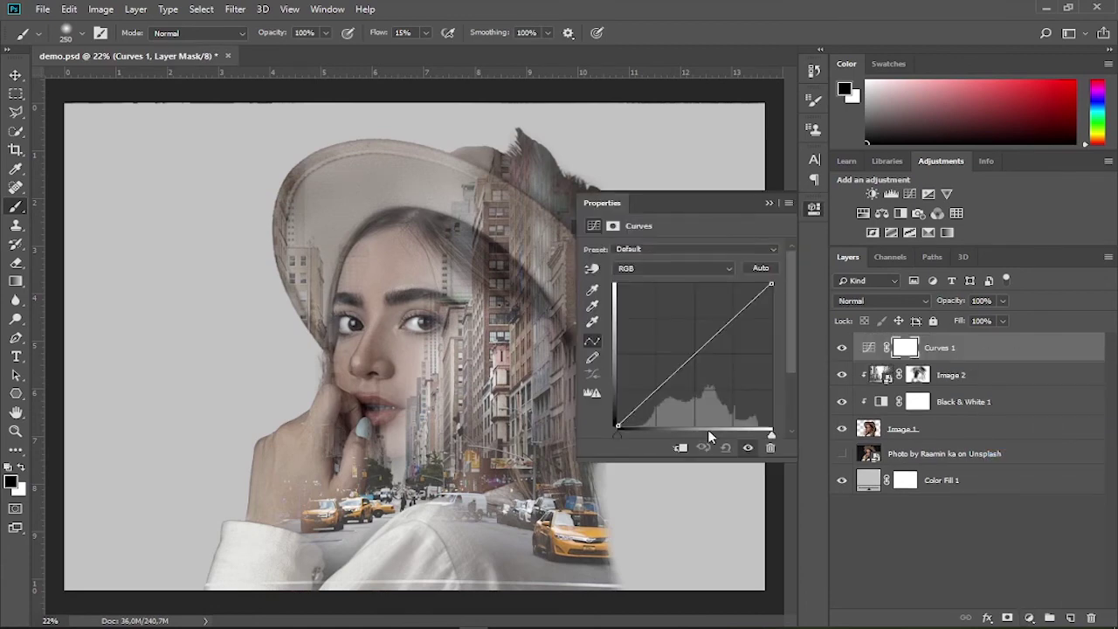
click(679, 448)
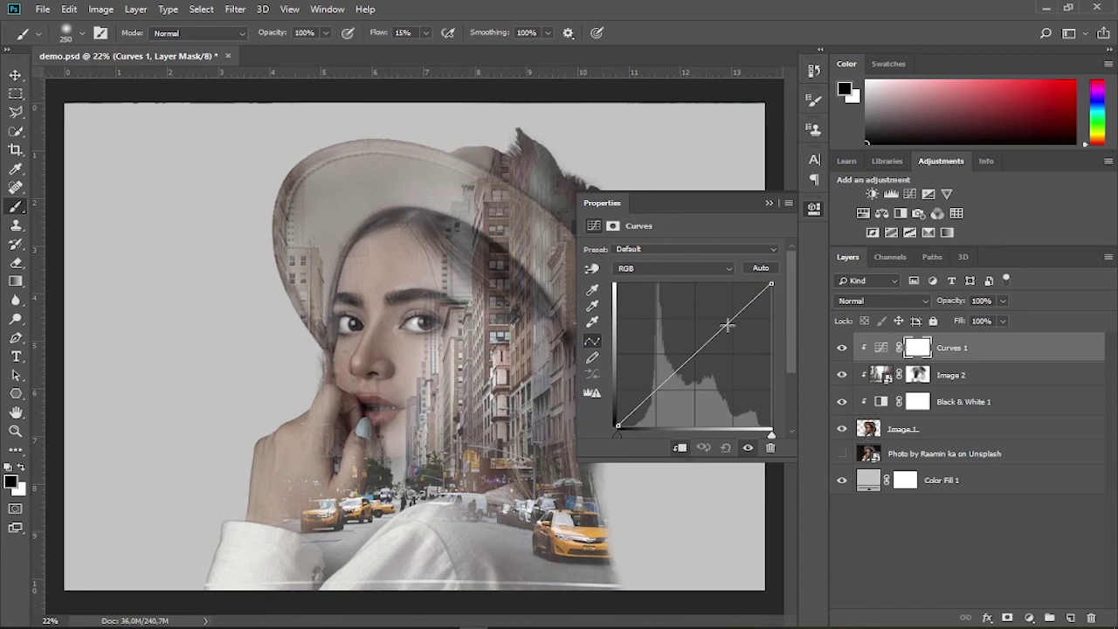
- Shape the curve into an S-curve with brighter highlights and deeper shadows for more contrast
drag(726, 324, 712, 309)
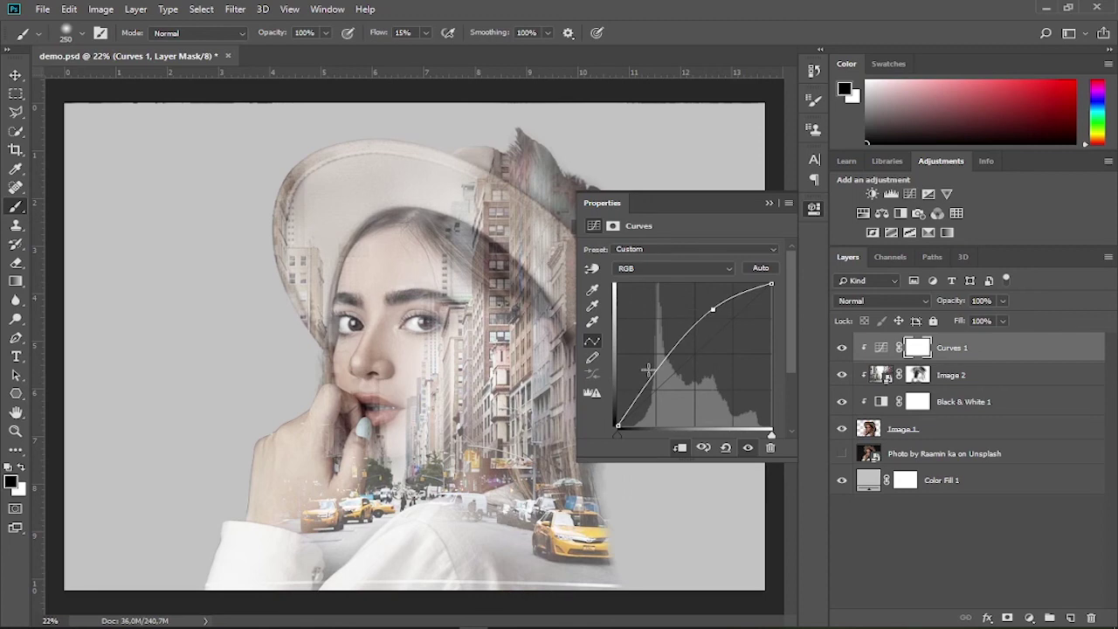
drag(651, 373, 680, 382)
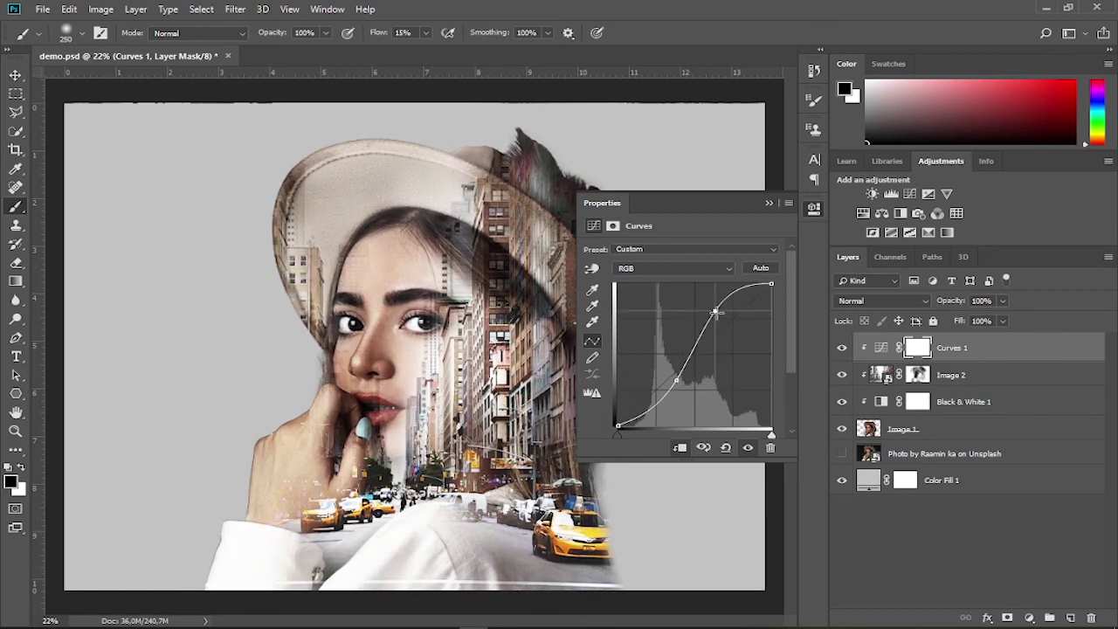
drag(679, 382, 671, 403)
mouse_move(717, 203)
mouse_down()
mouse_move(823, 195)
mouse_move(967, 108)
mouse_up()
drag(922, 309, 914, 312)
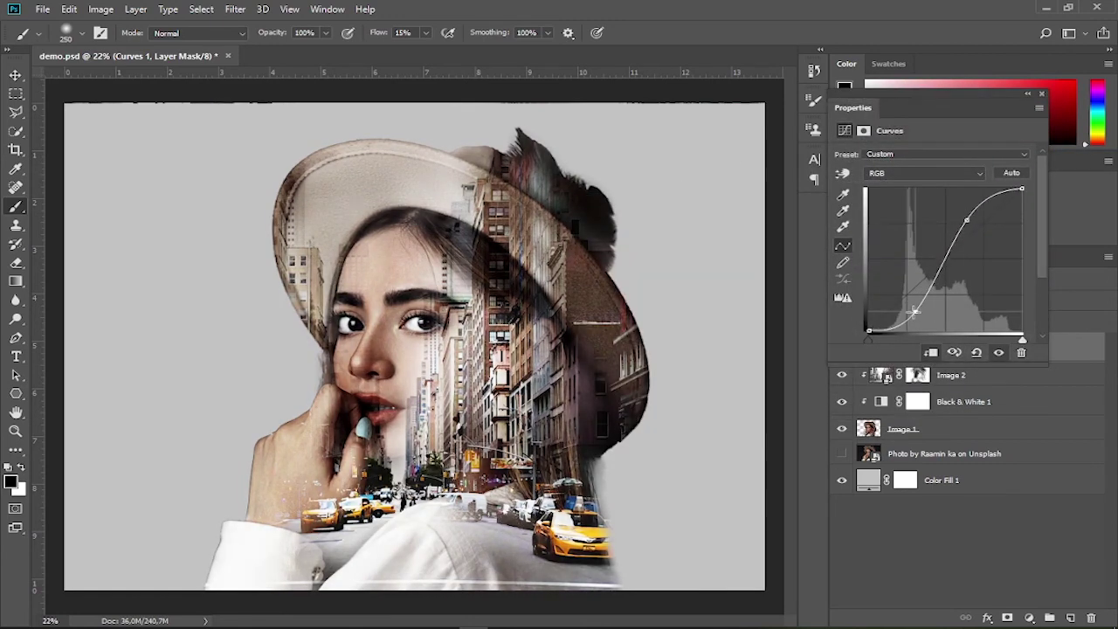
click(1027, 94)
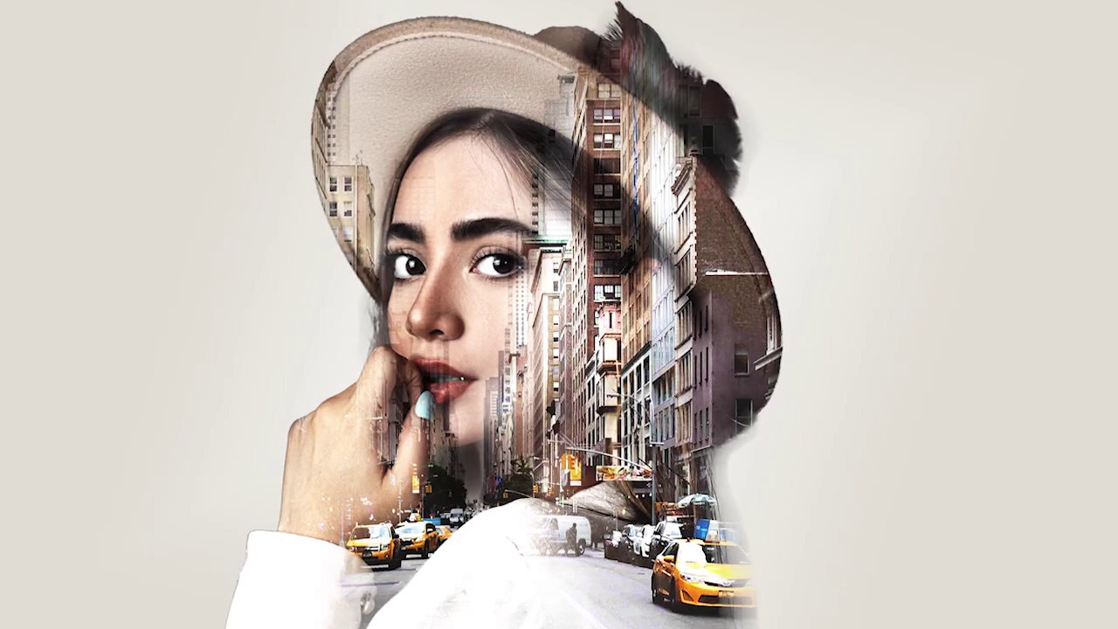